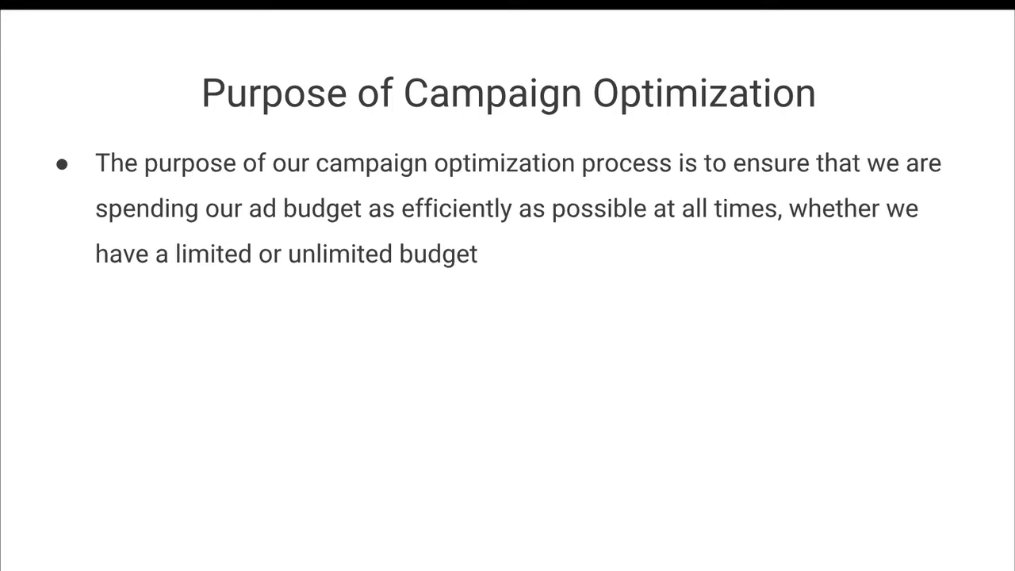
pyautogui.press('Right')
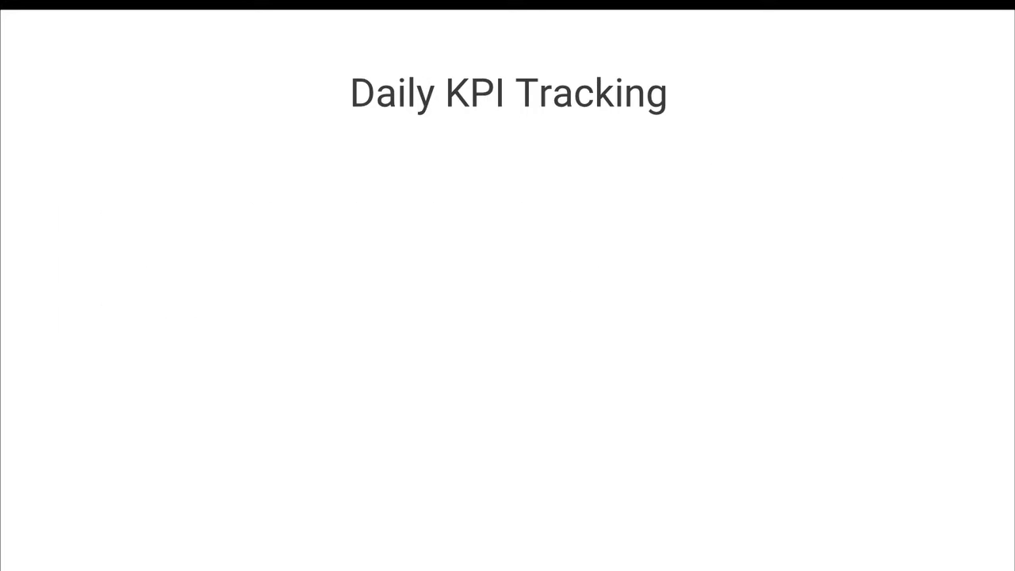
pyautogui.press('Right')
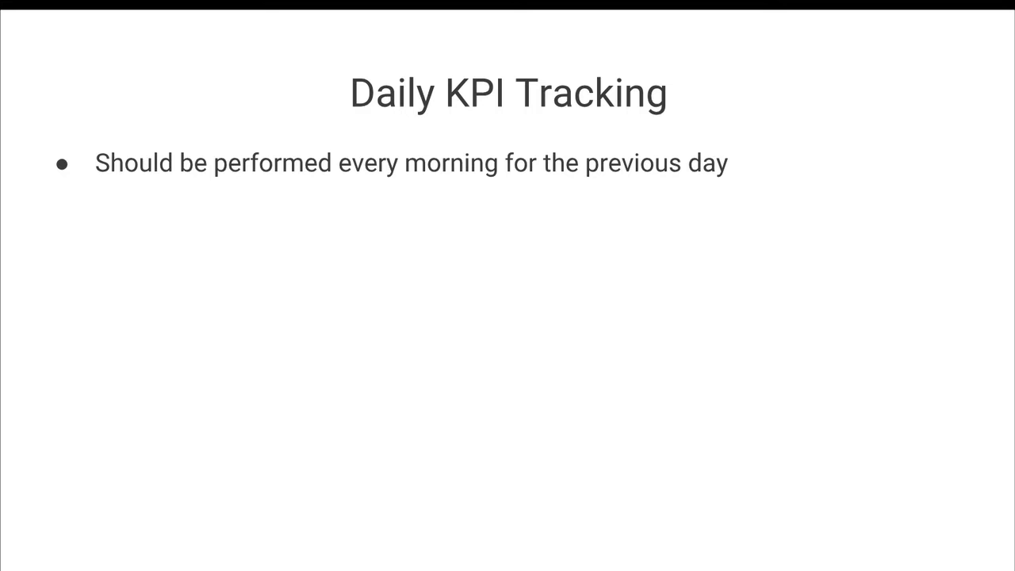
pyautogui.press('Right')
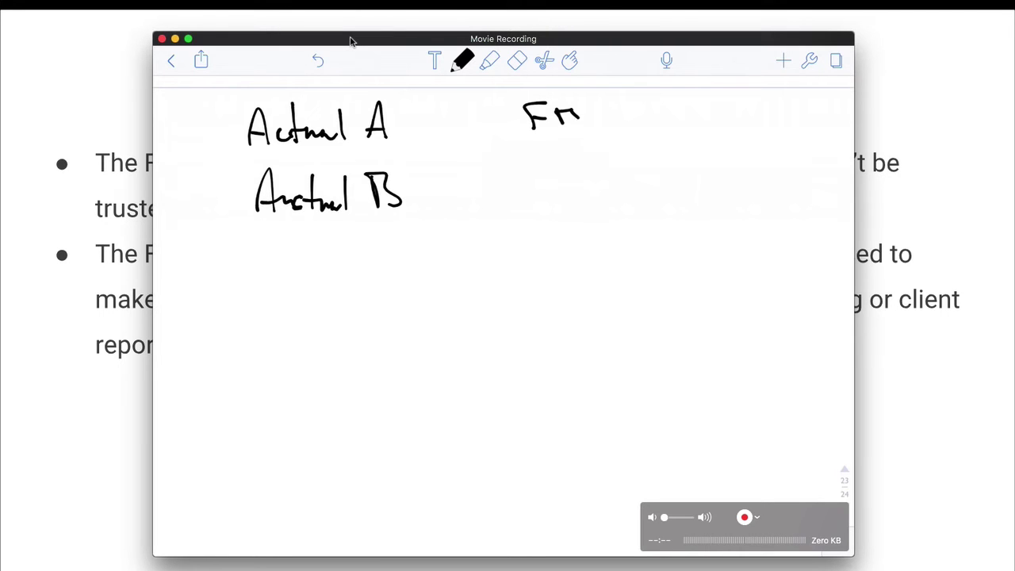
# - Handwrite the labels "FB A" and "FB B" beside the Actual A and Actual B entries
pyautogui.moveTo(615, 126); pyautogui.dragTo(638, 128)
pyautogui.moveTo(513, 168); pyautogui.dragTo(538, 165)
pyautogui.moveTo(517, 172)
pyautogui.mouseDown()
pyautogui.moveTo(519, 200)
pyautogui.moveTo(544, 184)
pyautogui.mouseUp()
pyautogui.moveTo(554, 168)
pyautogui.mouseDown()
pyautogui.moveTo(557, 192)
pyautogui.moveTo(572, 192)
pyautogui.mouseUp()
pyautogui.moveTo(622, 157); pyautogui.dragTo(631, 187)
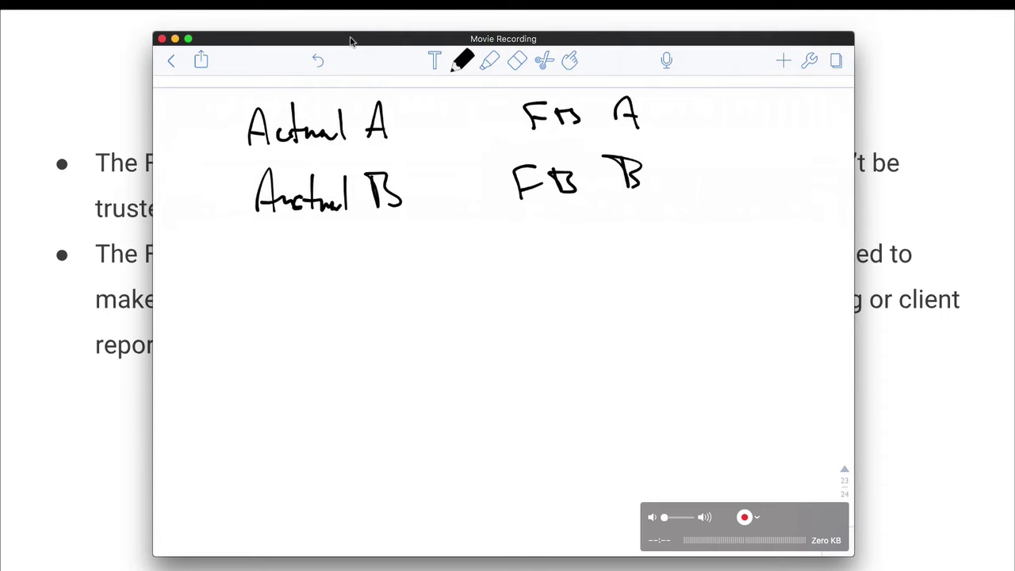
# - Write 30 and 35 after Actual A and Actual B, and 45 and 52 after FB A and FB B
pyautogui.moveTo(409, 109)
pyautogui.mouseDown()
pyautogui.moveTo(409, 133)
pyautogui.moveTo(447, 112)
pyautogui.mouseUp()
pyautogui.moveTo(415, 176)
pyautogui.mouseDown()
pyautogui.moveTo(425, 189)
pyautogui.moveTo(414, 205)
pyautogui.mouseUp()
pyautogui.moveTo(433, 177)
pyautogui.mouseDown()
pyautogui.moveTo(450, 176)
pyautogui.moveTo(435, 206)
pyautogui.mouseUp()
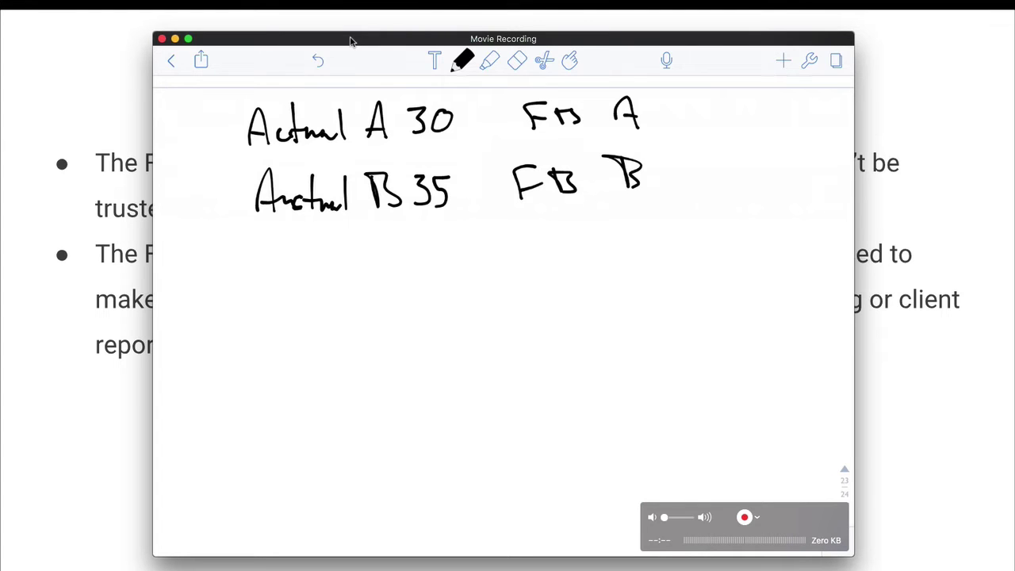
pyautogui.moveTo(671, 91)
pyautogui.mouseDown()
pyautogui.moveTo(687, 117)
pyautogui.moveTo(702, 104)
pyautogui.moveTo(704, 115)
pyautogui.mouseUp()
pyautogui.moveTo(672, 159)
pyautogui.mouseDown()
pyautogui.moveTo(686, 176)
pyautogui.moveTo(671, 184)
pyautogui.mouseUp()
pyautogui.moveTo(697, 165); pyautogui.dragTo(721, 178)
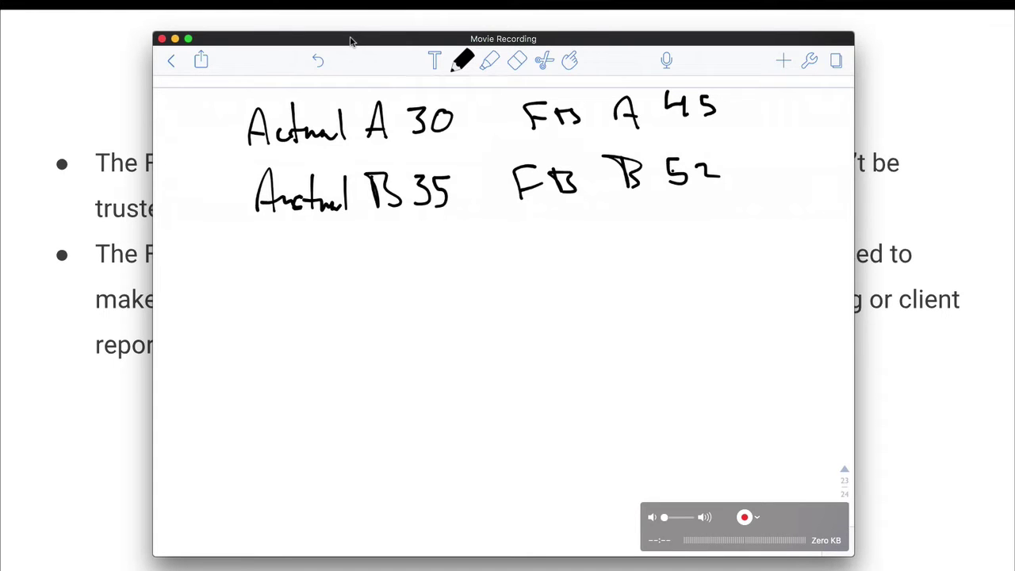
# - Draw a double box around the two Actual entries and a single box around the two FB entries
pyautogui.moveTo(469, 98)
pyautogui.mouseDown()
pyautogui.moveTo(228, 101)
pyautogui.moveTo(227, 249)
pyautogui.moveTo(498, 226)
pyautogui.moveTo(487, 137)
pyautogui.moveTo(474, 99)
pyautogui.moveTo(459, 99)
pyautogui.mouseUp()
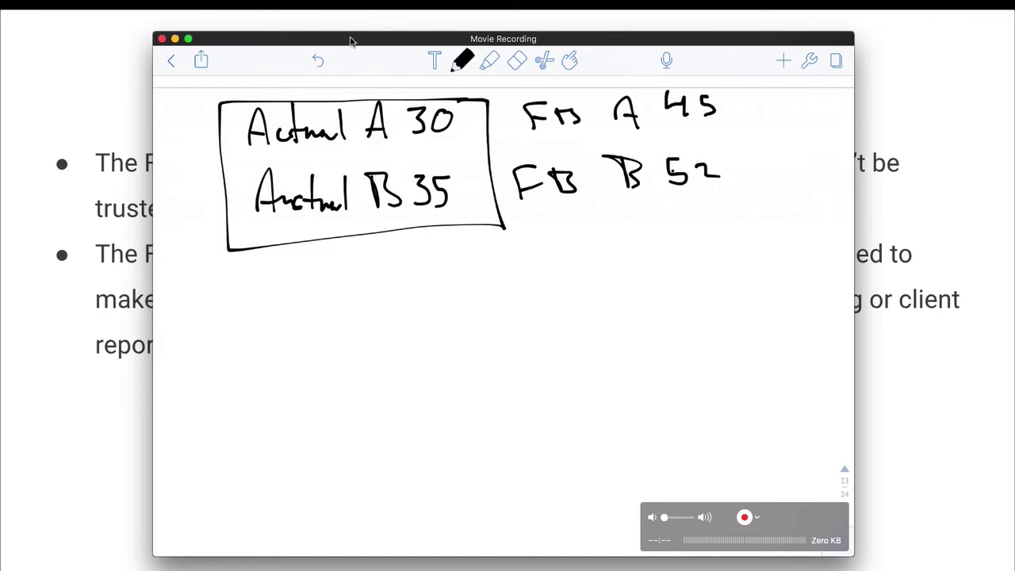
pyautogui.moveTo(488, 99)
pyautogui.mouseDown()
pyautogui.moveTo(366, 98)
pyautogui.moveTo(214, 253)
pyautogui.moveTo(495, 220)
pyautogui.moveTo(474, 102)
pyautogui.mouseUp()
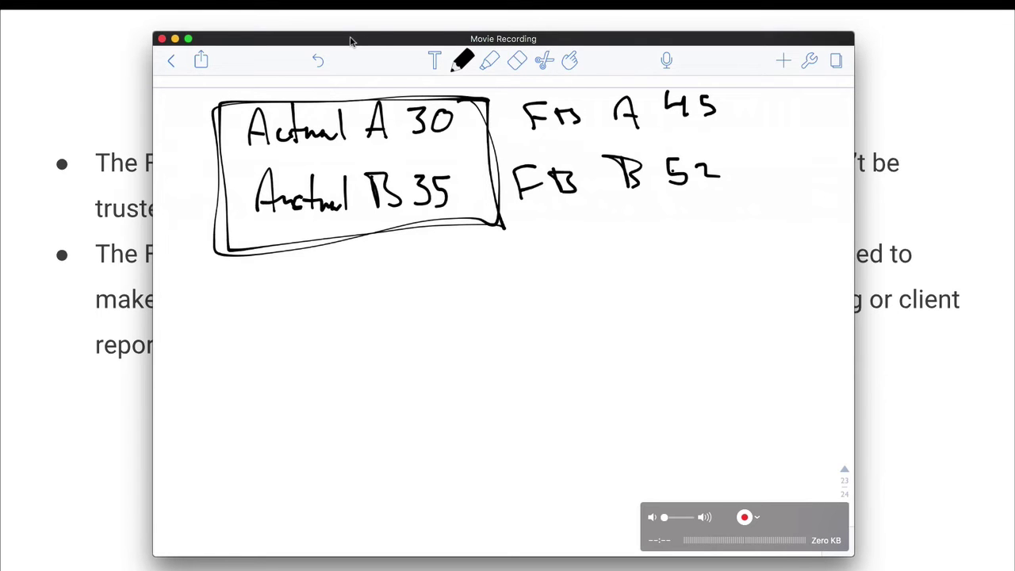
pyautogui.moveTo(509, 100)
pyautogui.mouseDown()
pyautogui.moveTo(507, 162)
pyautogui.moveTo(592, 230)
pyautogui.moveTo(734, 219)
pyautogui.moveTo(754, 154)
pyautogui.moveTo(740, 99)
pyautogui.moveTo(558, 90)
pyautogui.moveTo(494, 101)
pyautogui.mouseUp()
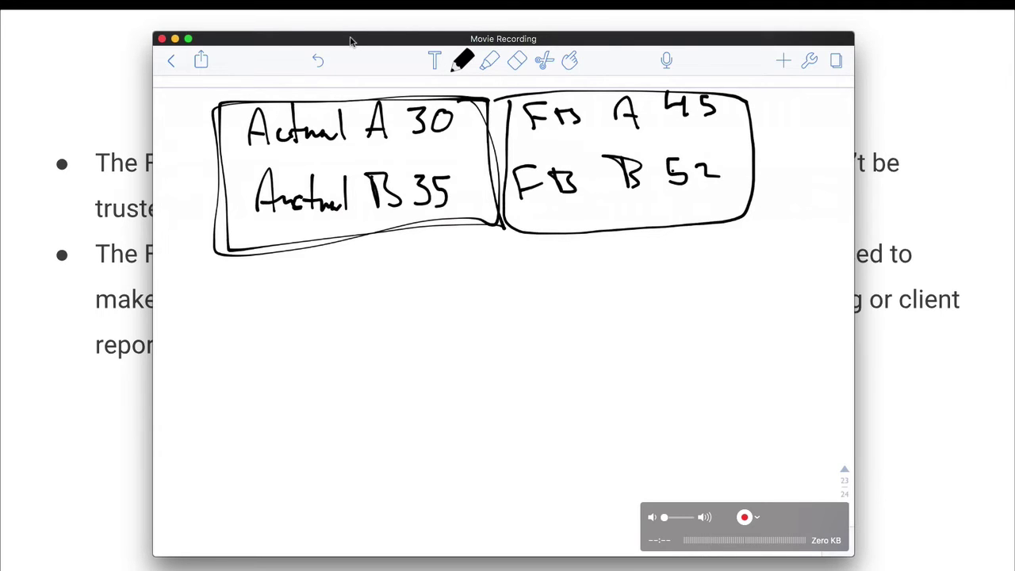
# - Underline the letters B and A in the FB group and the Actual values 35 and 30, and add a stroke between 45 and 52
pyautogui.moveTo(611, 200); pyautogui.dragTo(651, 199)
pyautogui.moveTo(608, 138); pyautogui.dragTo(648, 135)
pyautogui.moveTo(426, 211); pyautogui.dragTo(449, 208)
pyautogui.moveTo(405, 136); pyautogui.dragTo(457, 142)
pyautogui.moveTo(676, 127)
pyautogui.mouseDown()
pyautogui.moveTo(713, 92)
pyautogui.moveTo(666, 160)
pyautogui.mouseUp()
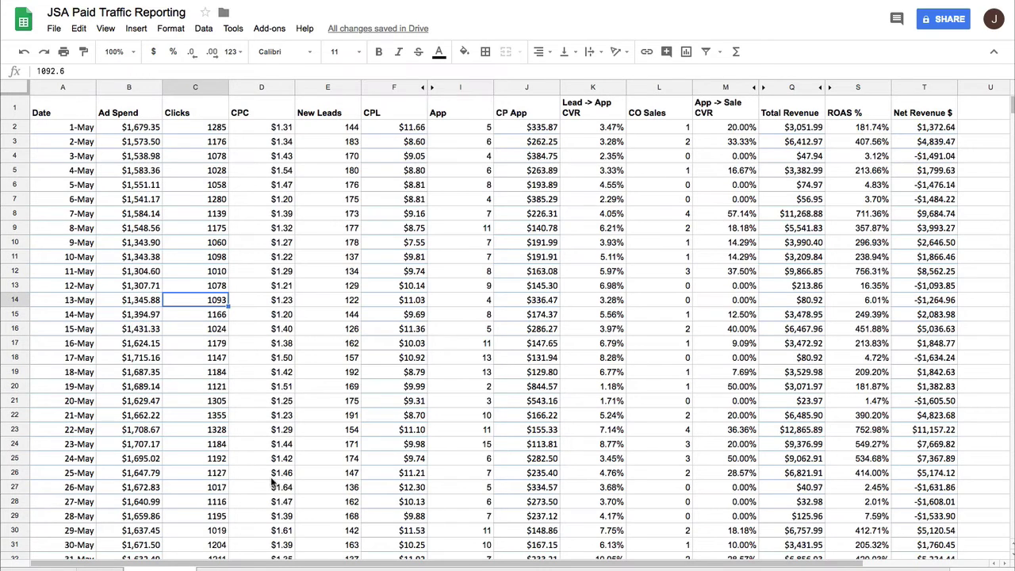
# - Highlight the Date, Ad Spend, Clicks, New Leads, App, CO Sales and Net Revenue $ columns one at a time to review the tracked KPIs
pyautogui.scroll(-2, 442, 460)
pyautogui.scroll(2, 442, 465)
pyautogui.click(61, 87)
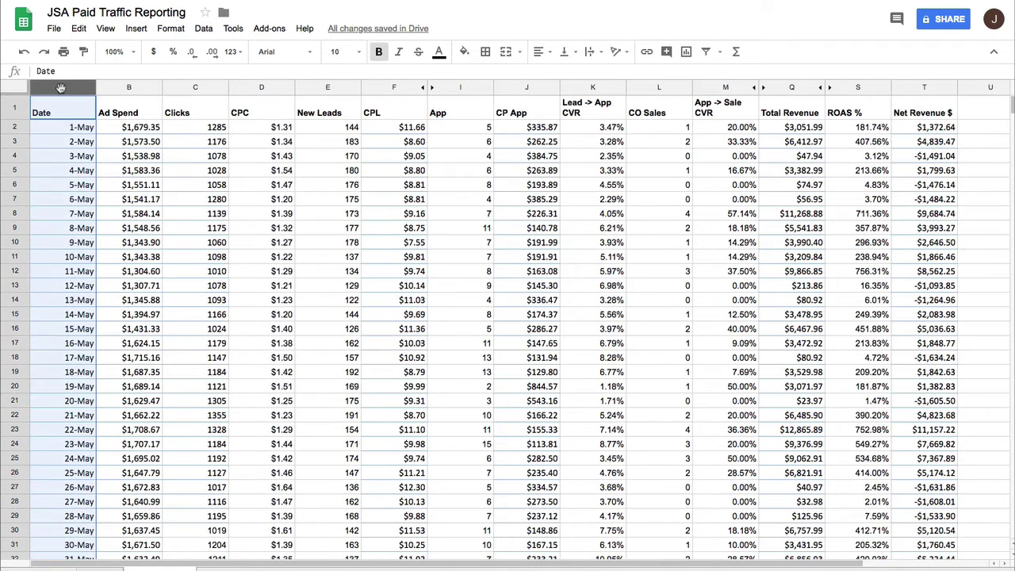
pyautogui.click(133, 89)
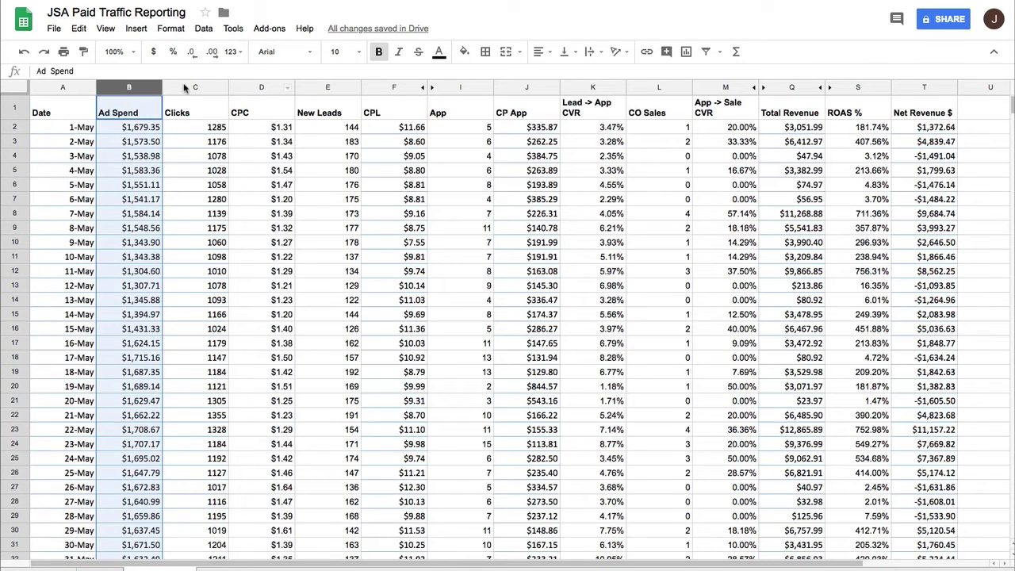
pyautogui.click(183, 89)
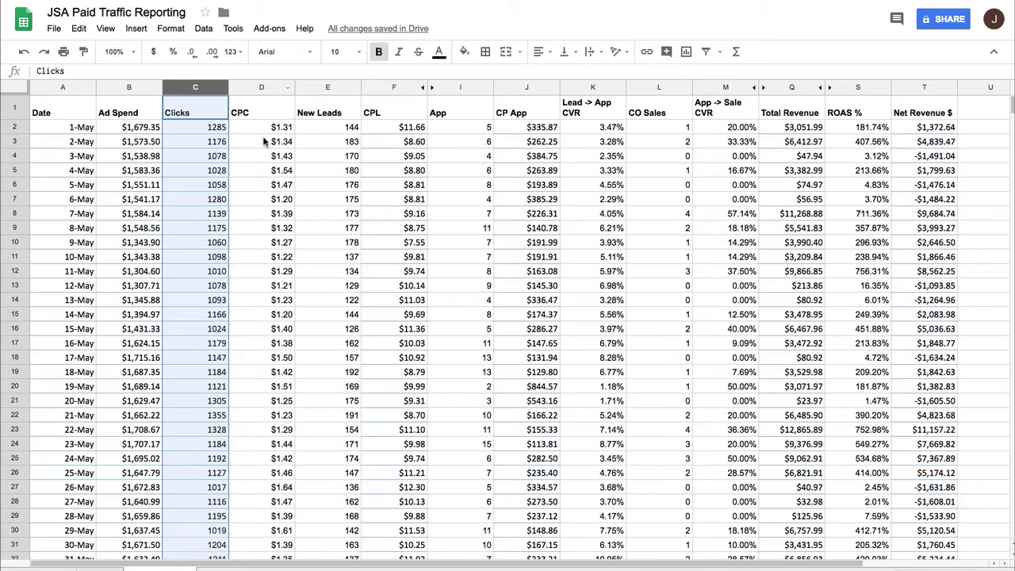
pyautogui.click(326, 88)
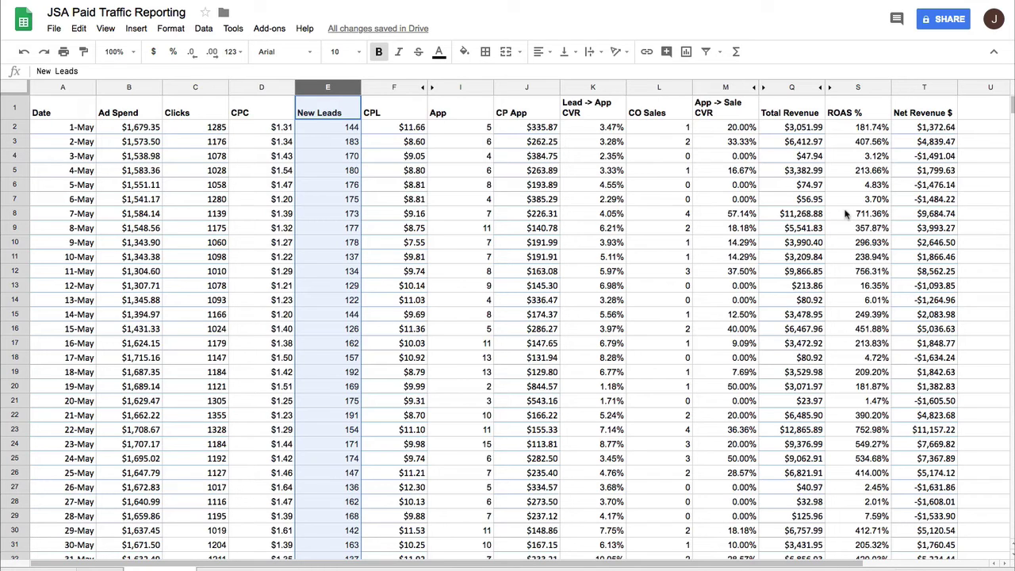
pyautogui.click(458, 89)
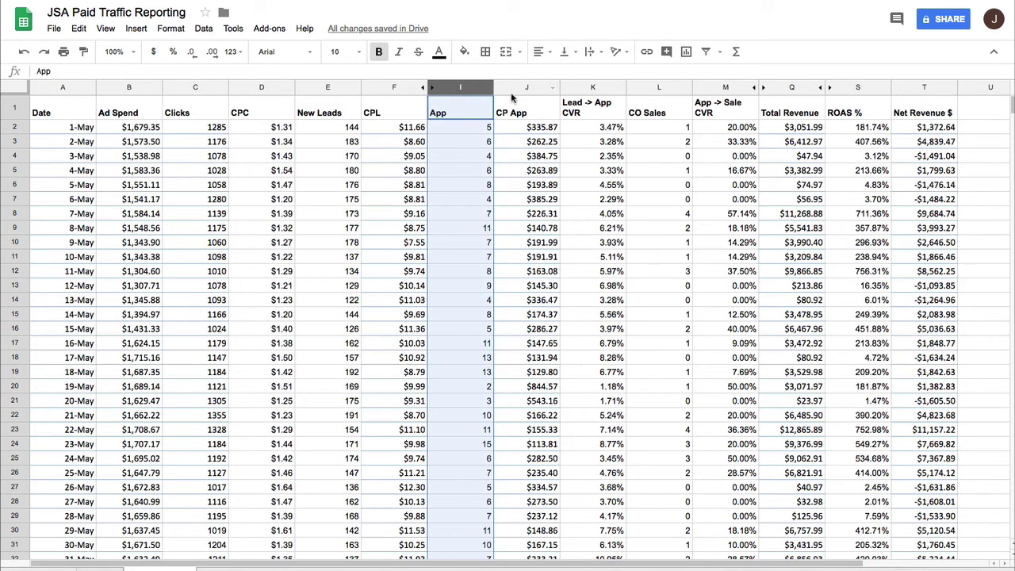
pyautogui.click(640, 89)
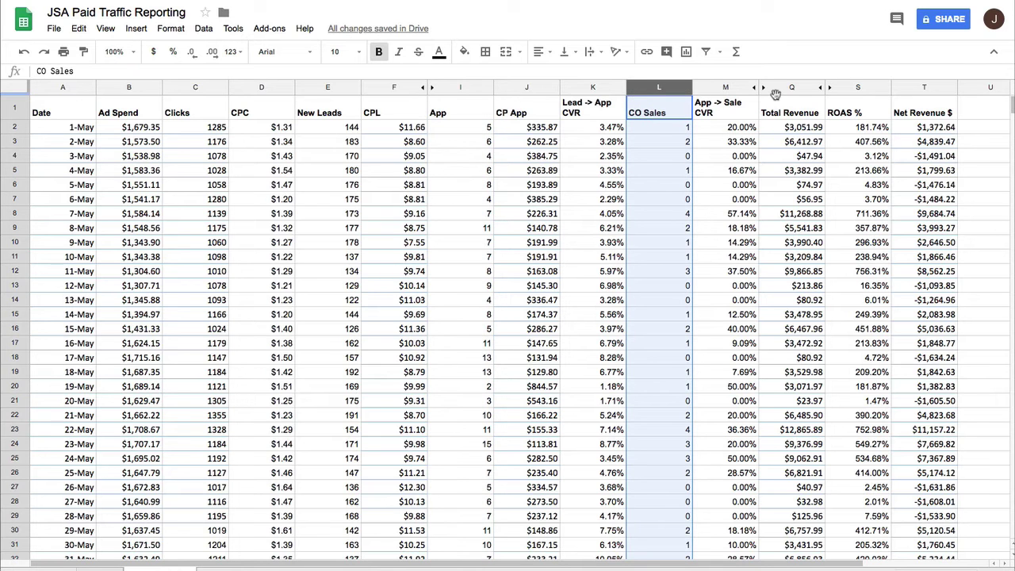
pyautogui.click(896, 94)
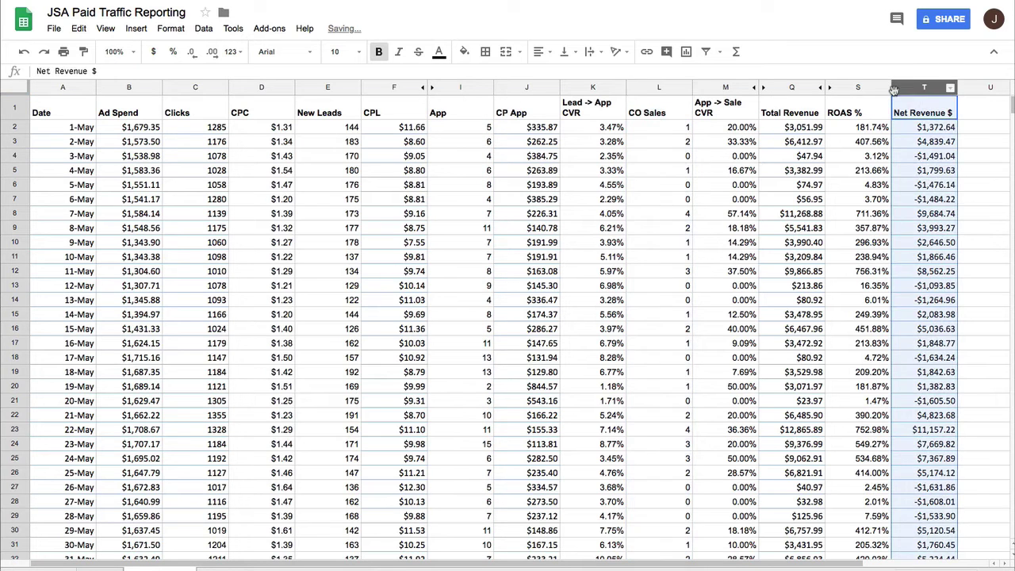
# - Inspect the Running Total row's cells for ad spend, total revenue, ROAS % and net revenue
pyautogui.scroll(-2, 455, 178)
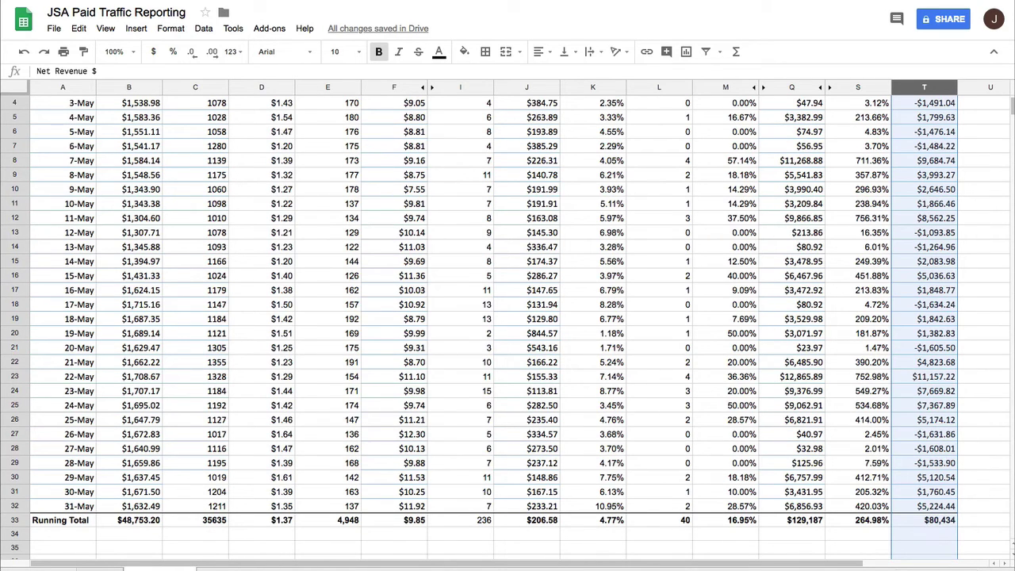
pyautogui.click(132, 522)
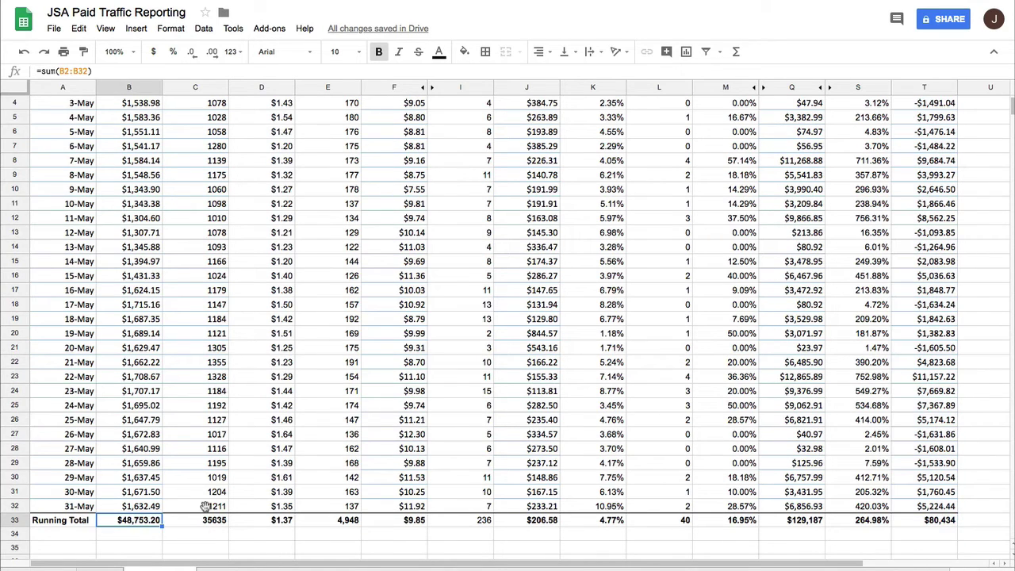
pyautogui.click(811, 521)
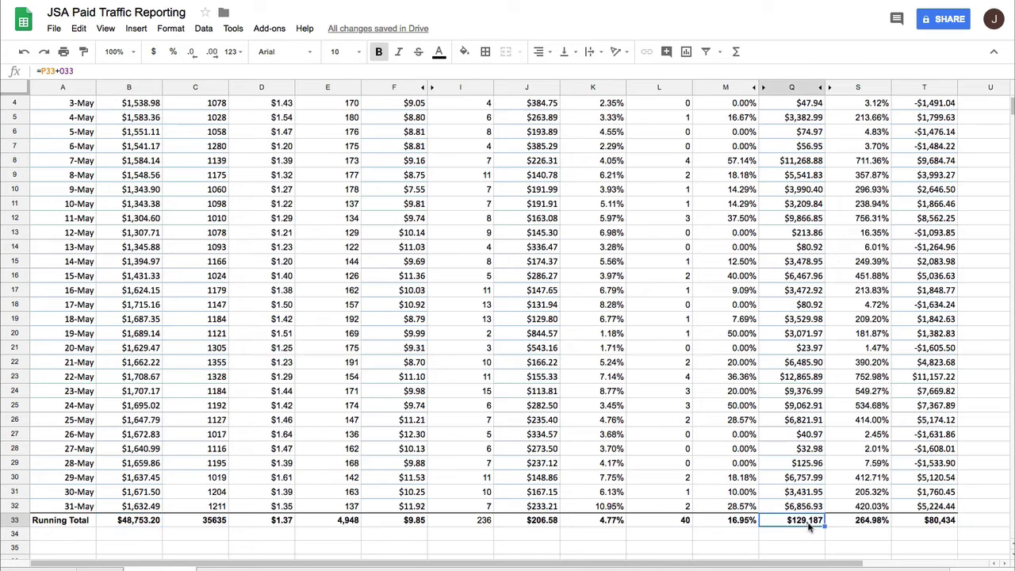
pyautogui.scroll(2, 810, 526)
pyautogui.scroll(-2, 810, 527)
pyautogui.click(878, 520)
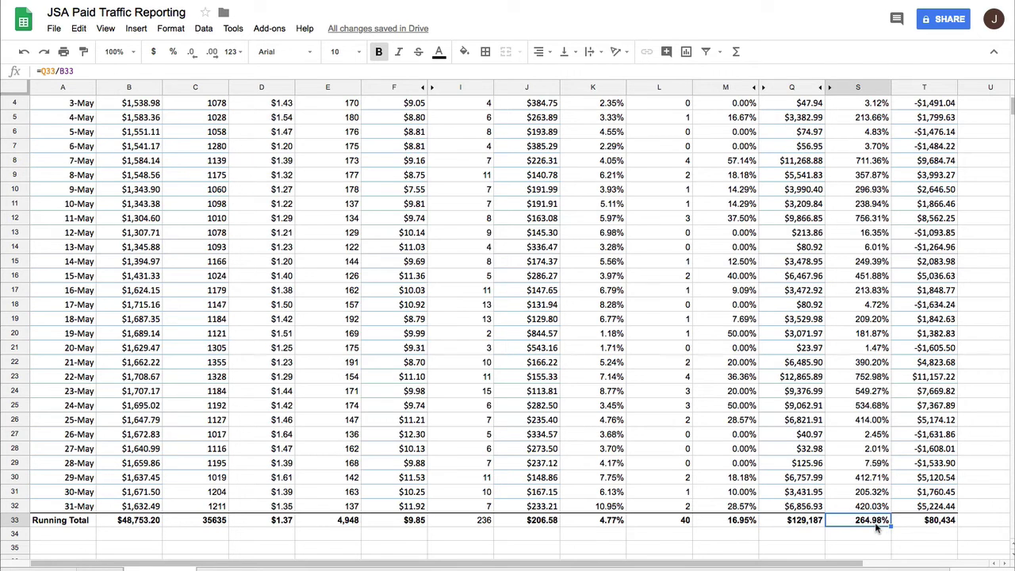
pyautogui.scroll(2, 929, 522)
pyautogui.scroll(-3, 930, 484)
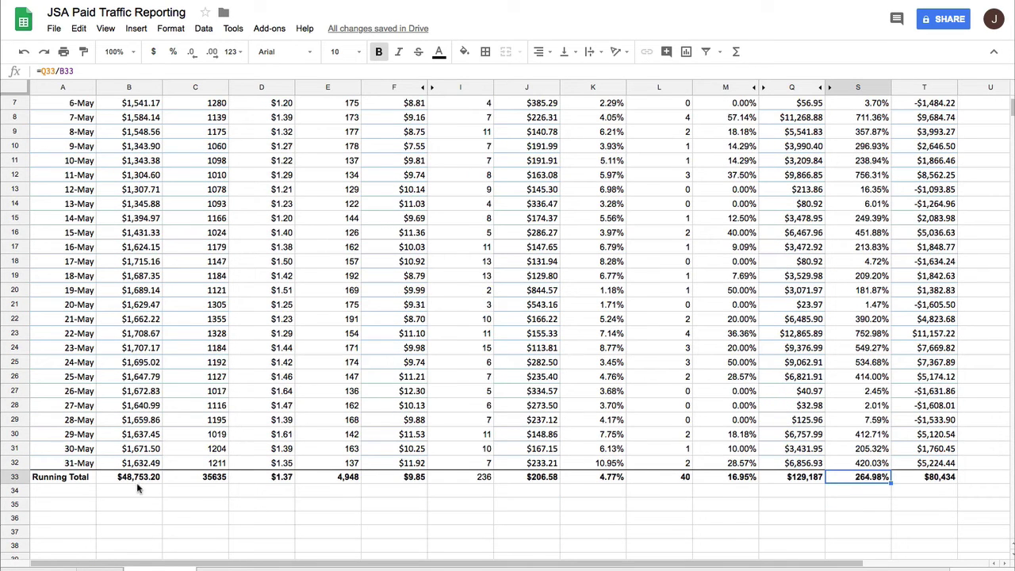
pyautogui.click(933, 482)
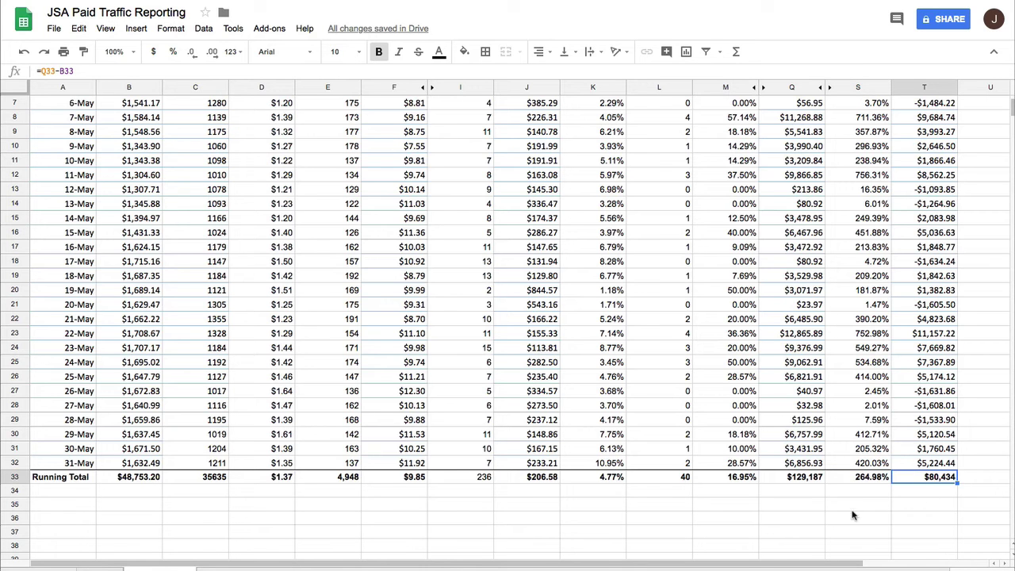
pyautogui.scroll(2, 813, 514)
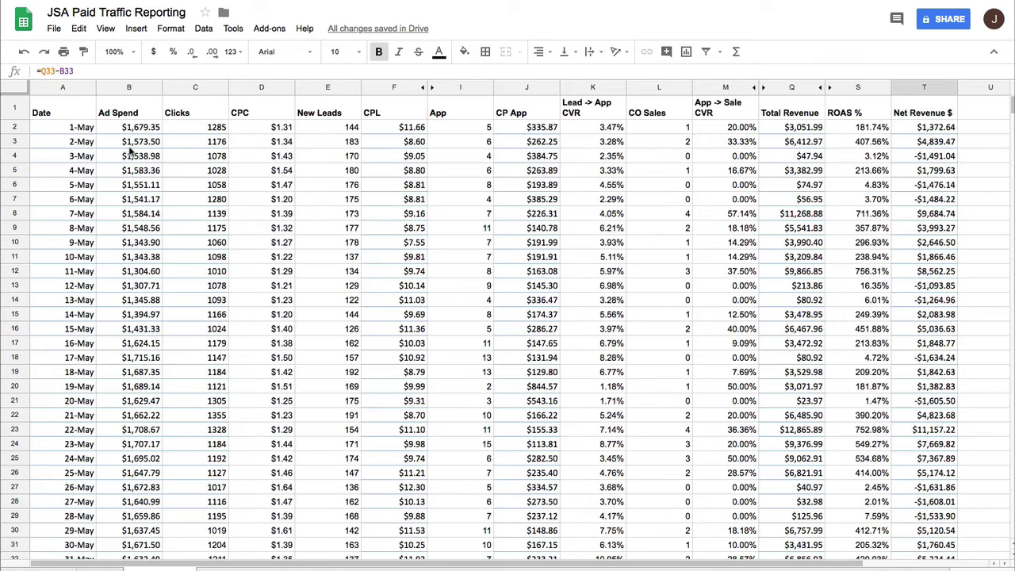
# - Highlight the 1-May ad spend, clicks, leads, app, sales and revenue entries, and check the CO Sales cell for 7-May
pyautogui.moveTo(124, 131); pyautogui.dragTo(204, 127)
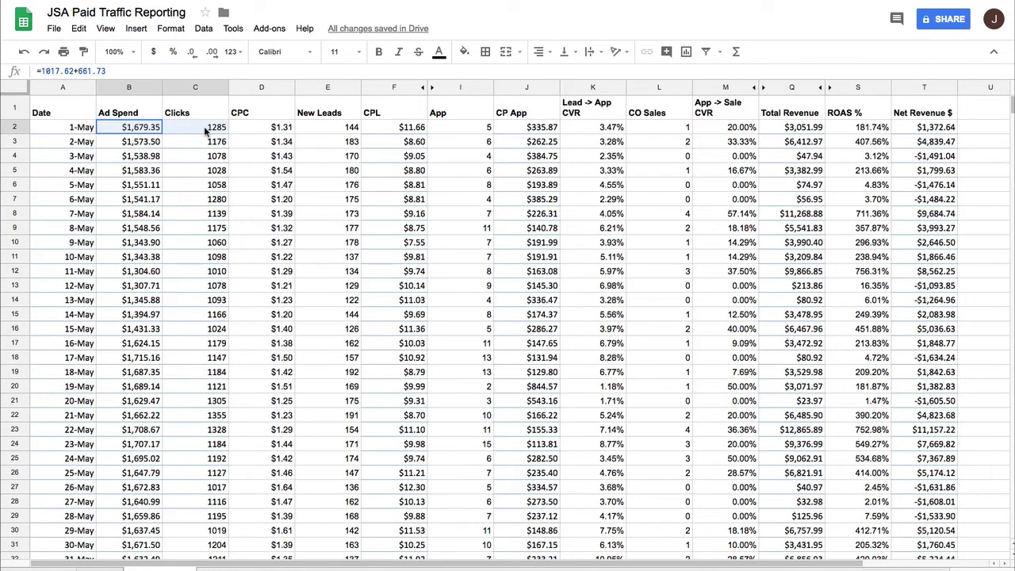
pyautogui.click(330, 133)
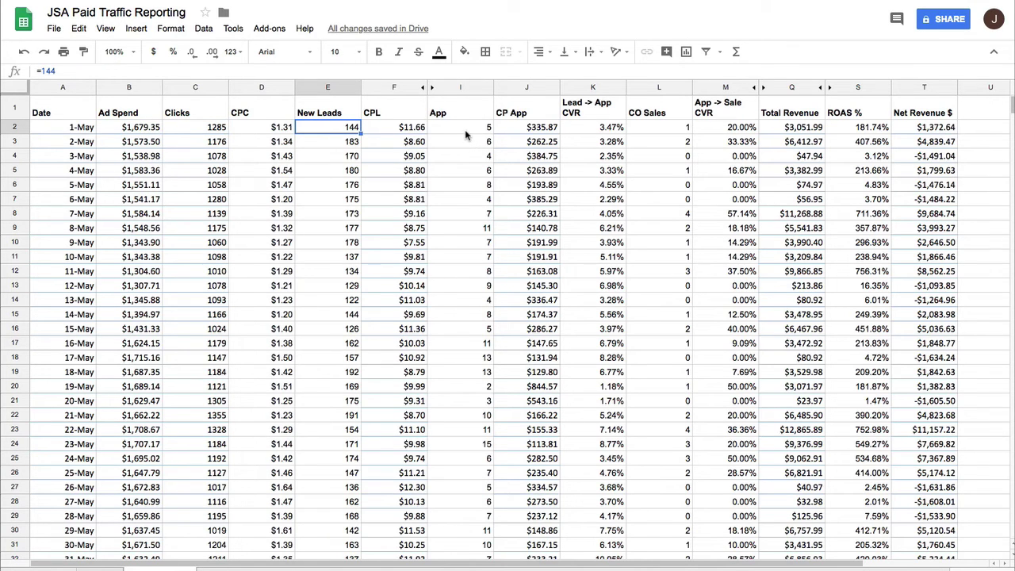
pyautogui.keyDown('ctrl'); pyautogui.click(465, 130); pyautogui.keyUp('ctrl')
pyautogui.keyDown('ctrl'); pyautogui.click(652, 129); pyautogui.keyUp('ctrl')
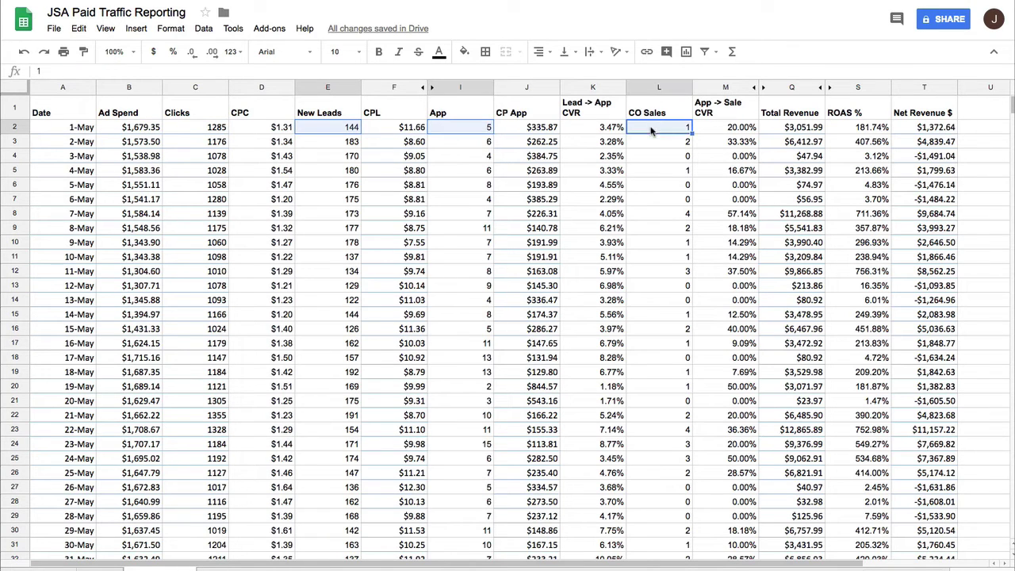
pyautogui.keyDown('ctrl'); pyautogui.click(807, 132); pyautogui.keyUp('ctrl')
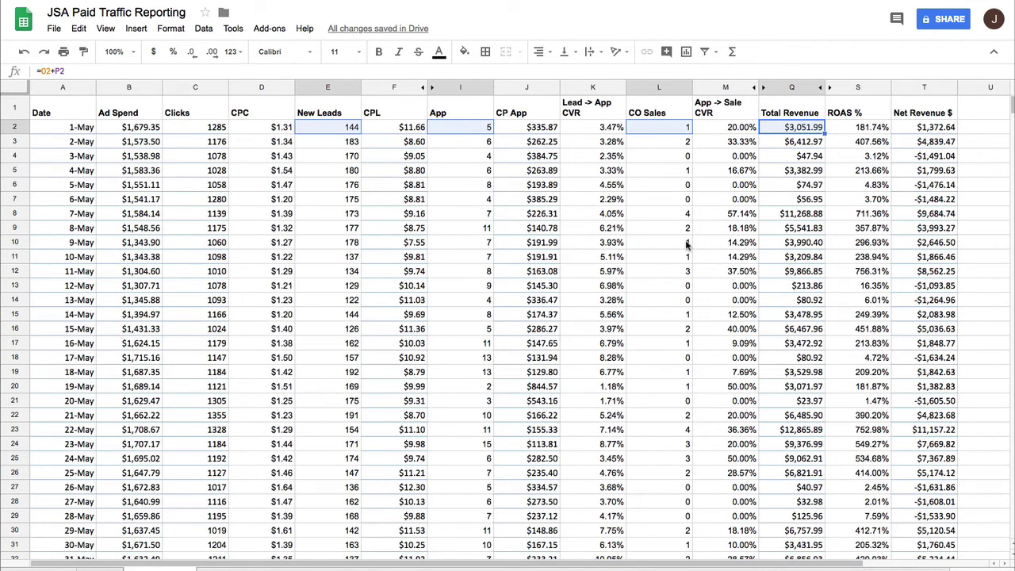
pyautogui.click(640, 215)
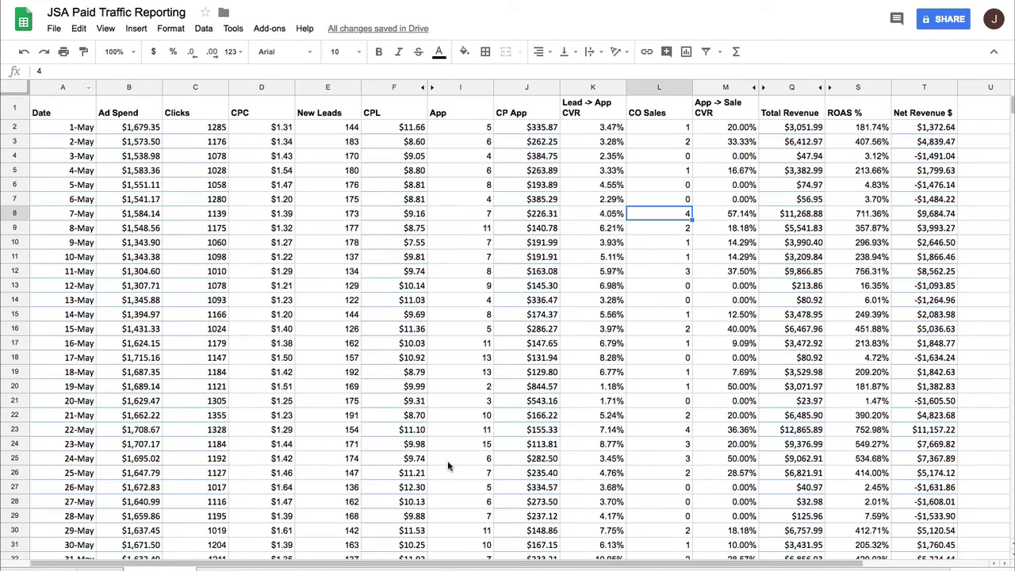
# - Compare the daily rows with the Running Total row and inspect the total for Net Revenue $
pyautogui.scroll(-5, 801, 435)
pyautogui.scroll(1, 801, 434)
pyautogui.scroll(3, 801, 434)
pyautogui.scroll(-1, 873, 452)
pyautogui.click(924, 492)
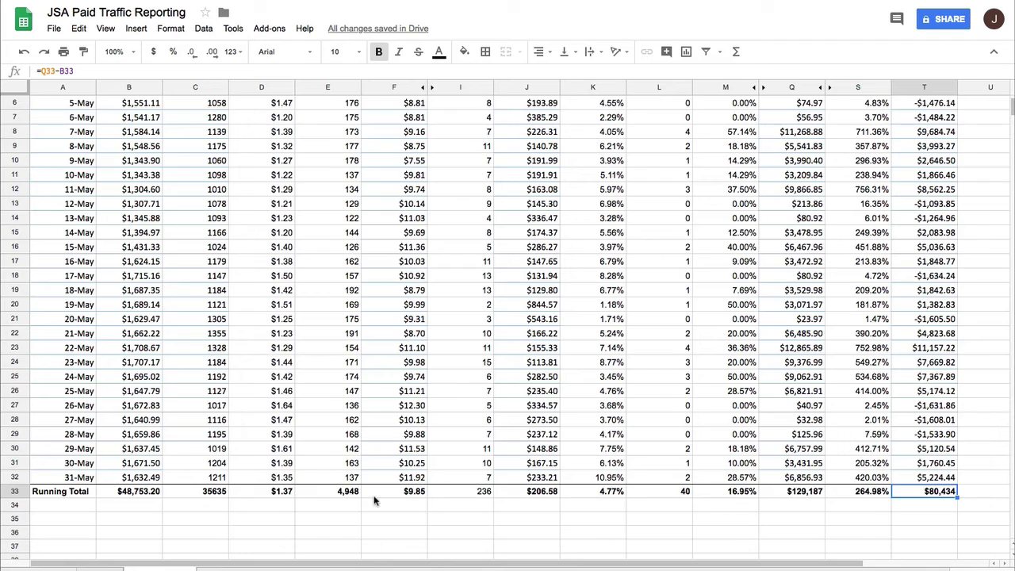
pyautogui.scroll(2, 375, 500)
pyautogui.scroll(-2, 375, 499)
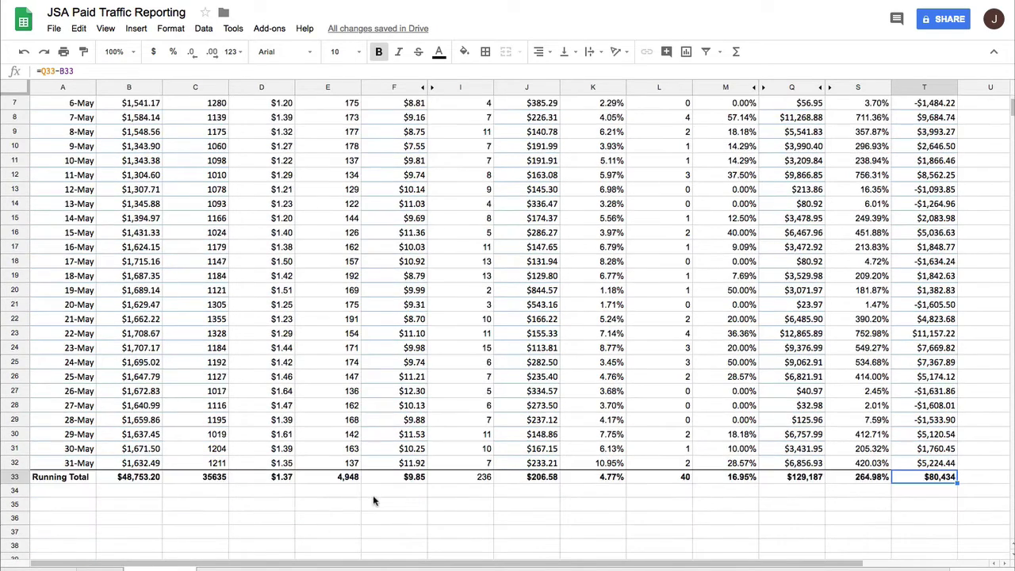
pyautogui.scroll(2, 373, 501)
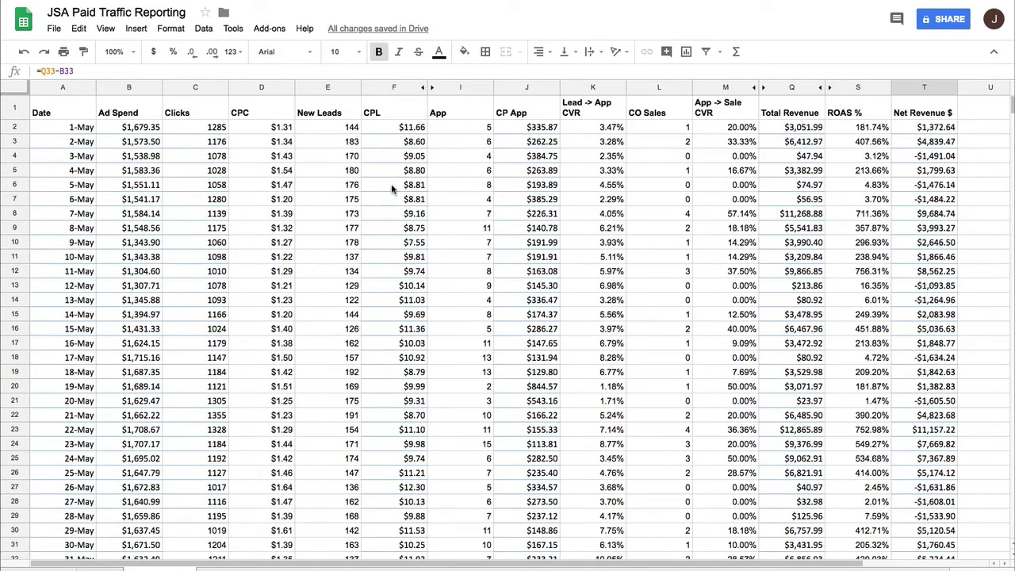
# - Check the average CPL for 2-May through 11-May and compare it with the Running Total row
pyautogui.moveTo(377, 136); pyautogui.dragTo(394, 283)
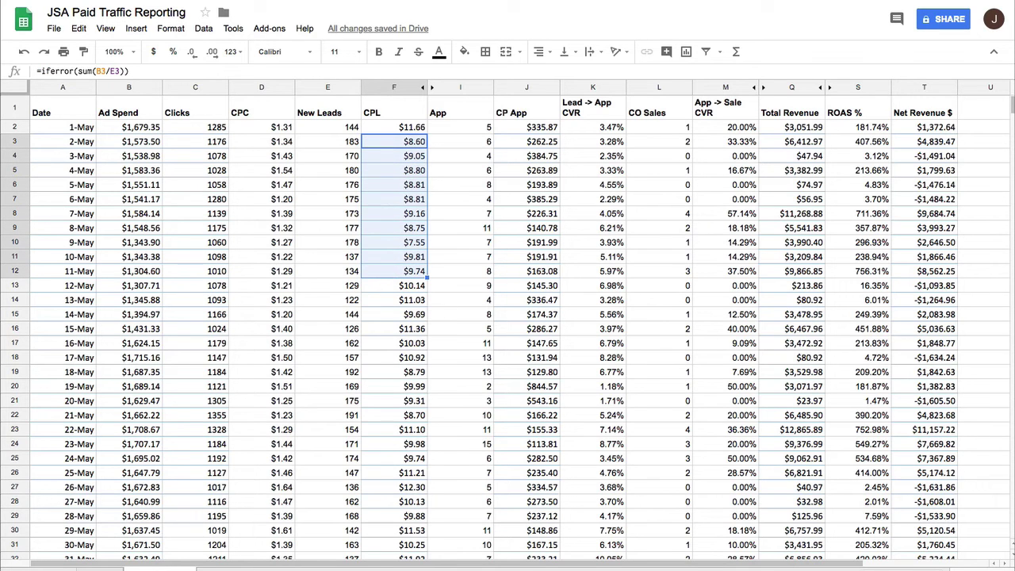
pyautogui.click(873, 568)
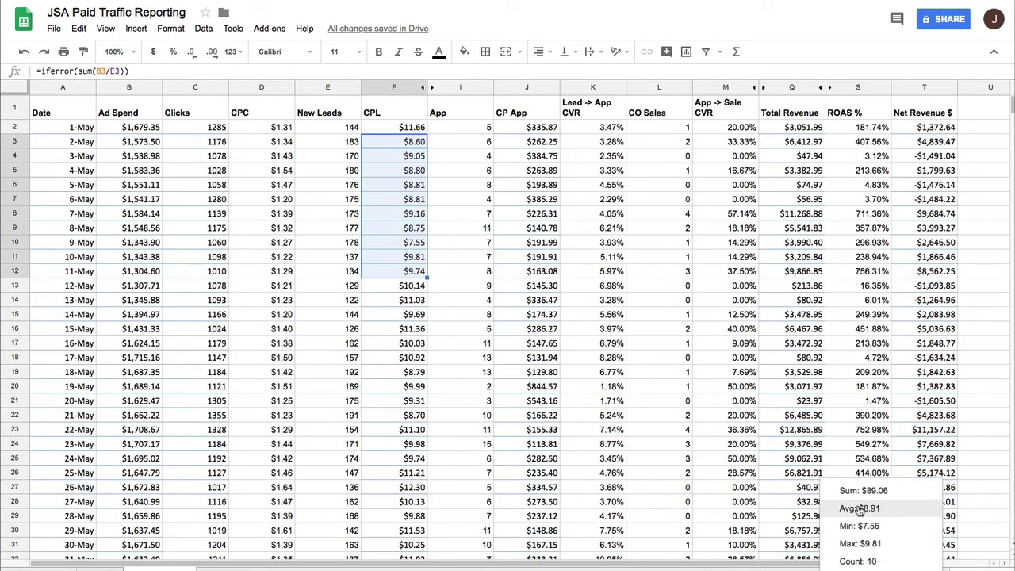
pyautogui.scroll(-3, 419, 417)
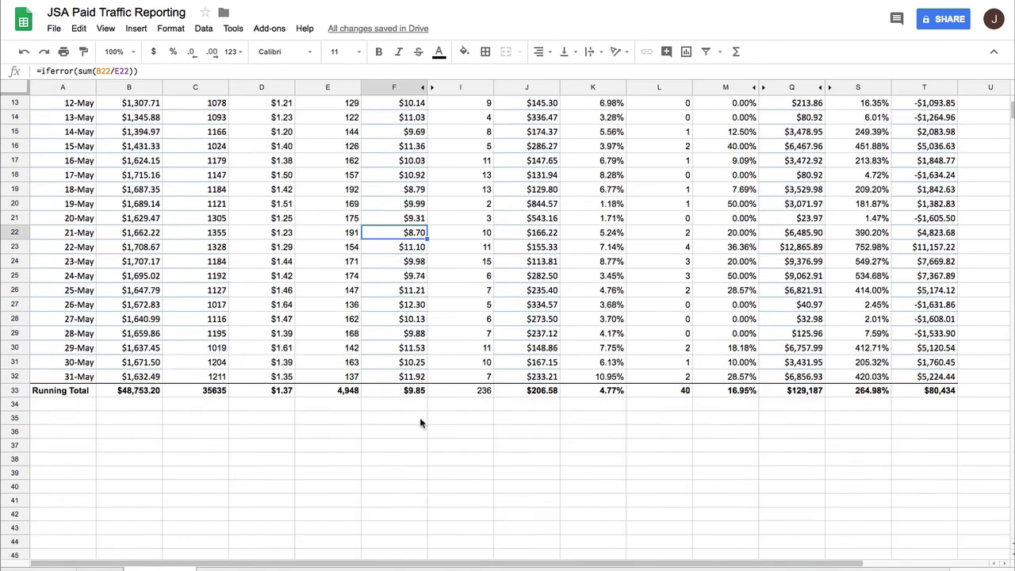
# - Check the average and minimum CPL for 24-May through 31-May and compare them with the earlier daily rows
pyautogui.moveTo(391, 375); pyautogui.dragTo(389, 282)
pyautogui.click(873, 568)
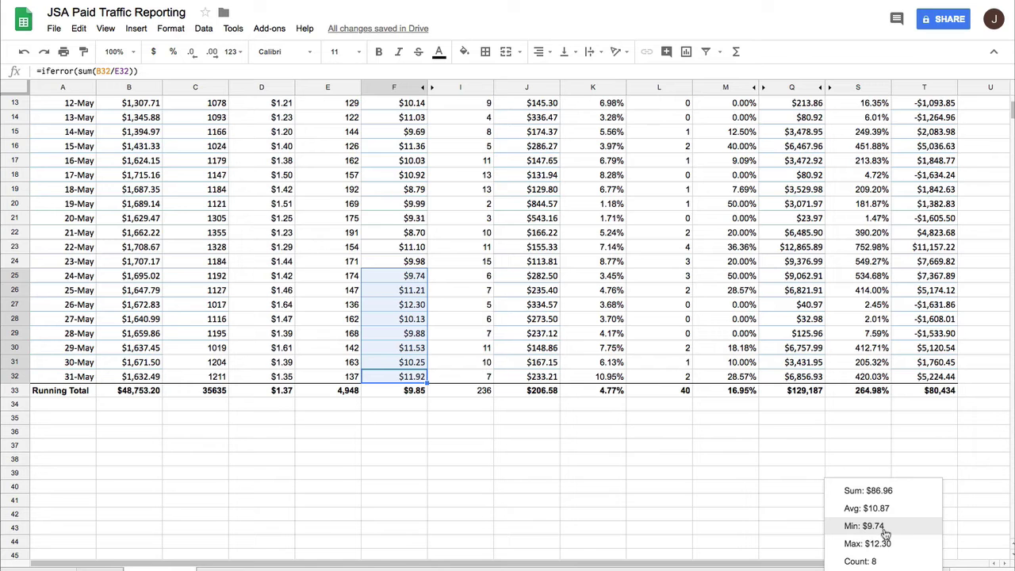
pyautogui.click(399, 408)
pyautogui.scroll(5, 388, 366)
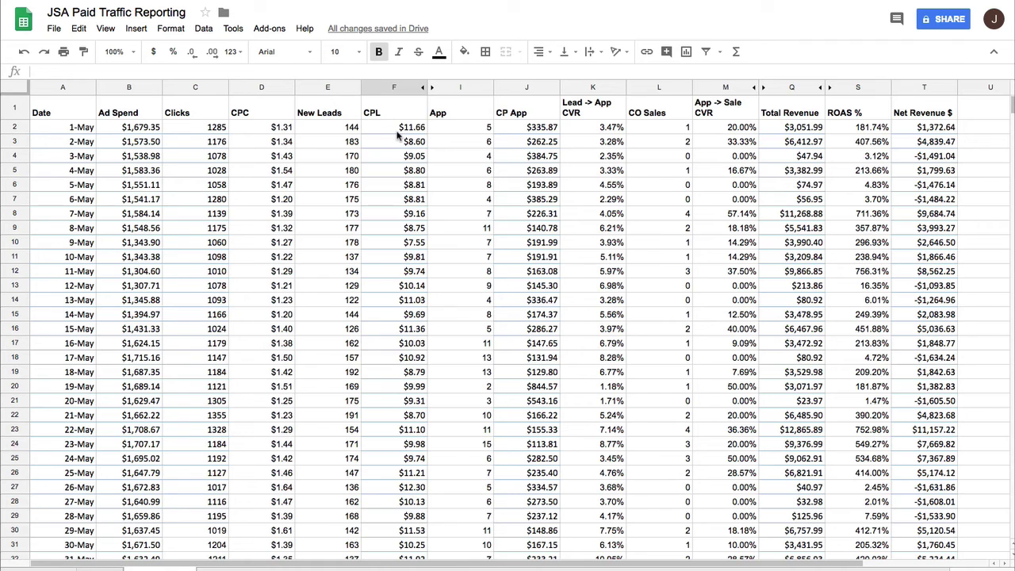
pyautogui.scroll(-1, 402, 291)
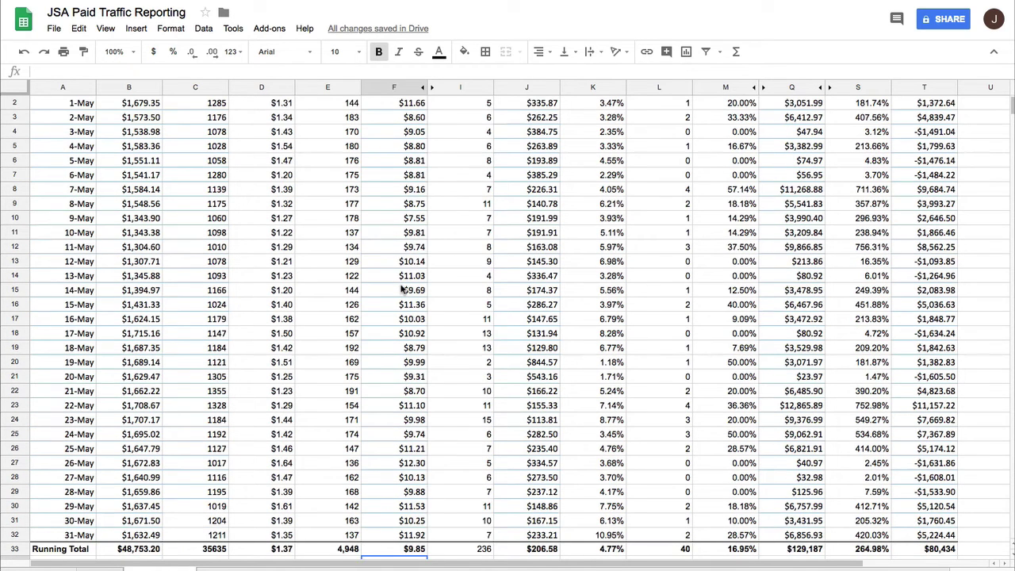
pyautogui.scroll(1, 402, 291)
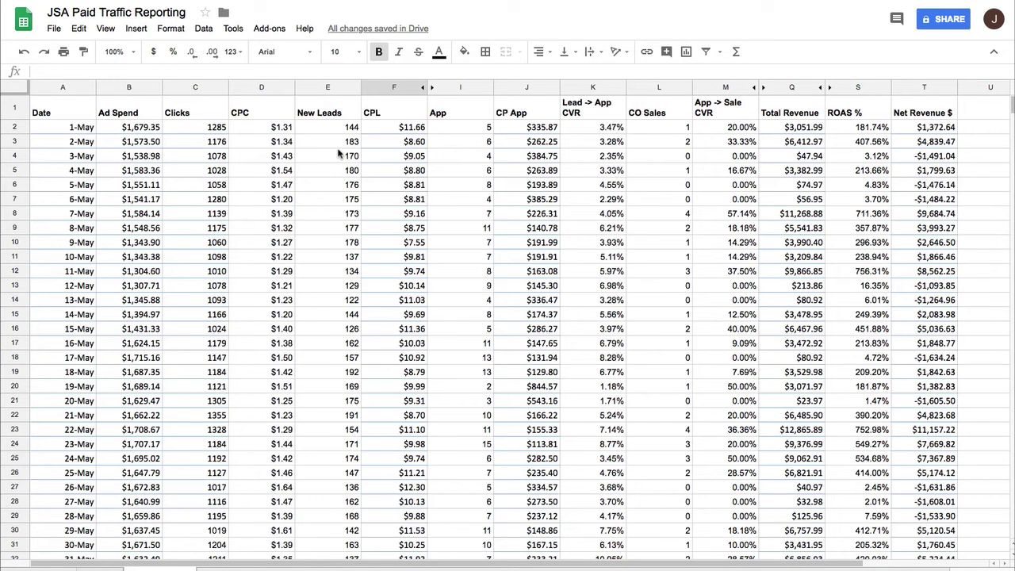
# - Review the daily rows against the Running Total row and check the average CPC for 1-May through 10-May
pyautogui.scroll(-3, 328, 225)
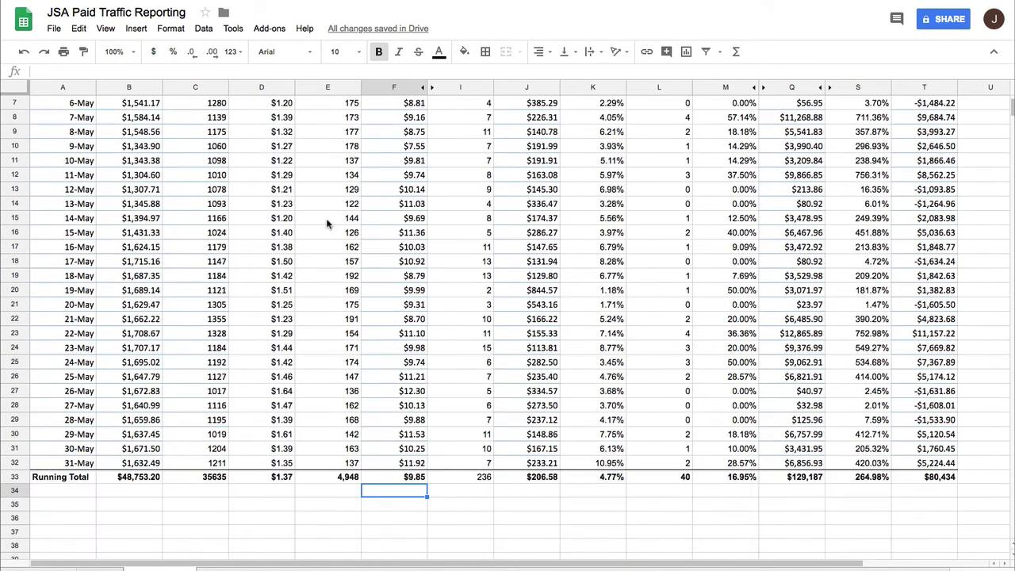
pyautogui.scroll(3, 328, 225)
pyautogui.scroll(1, 245, 148)
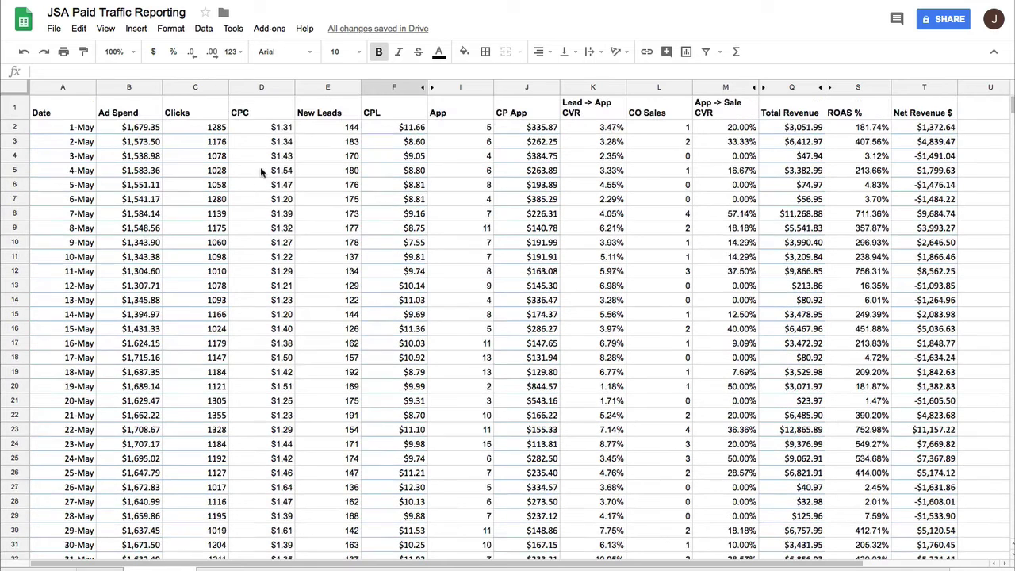
pyautogui.moveTo(251, 127); pyautogui.dragTo(262, 264)
pyautogui.click(892, 567)
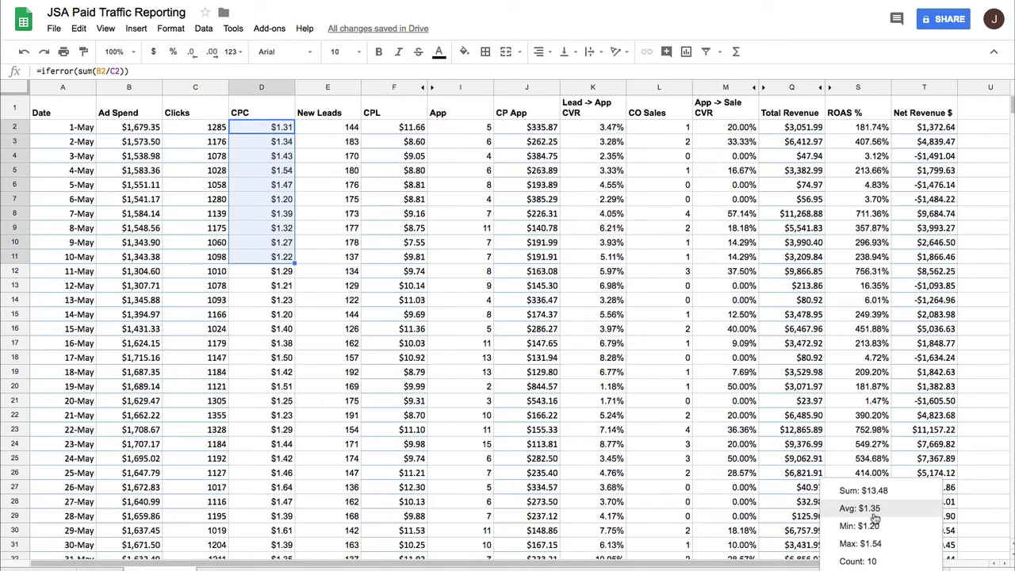
pyautogui.click(257, 419)
# - Check the average CPC for 22-May through 31-May and compare it with the Running Total row
pyautogui.scroll(-2, 257, 425)
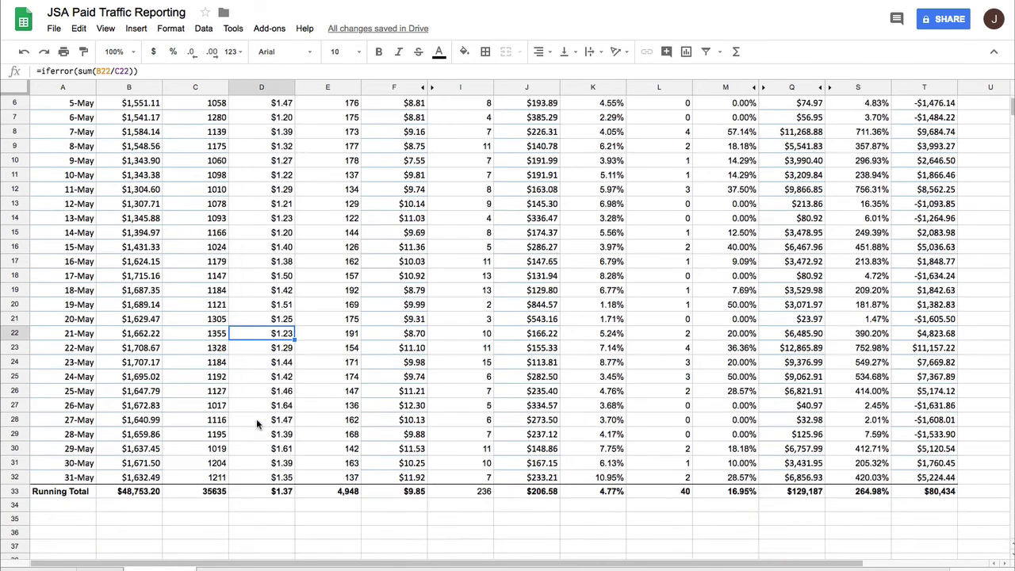
pyautogui.moveTo(252, 475); pyautogui.dragTo(253, 345)
pyautogui.click(915, 559)
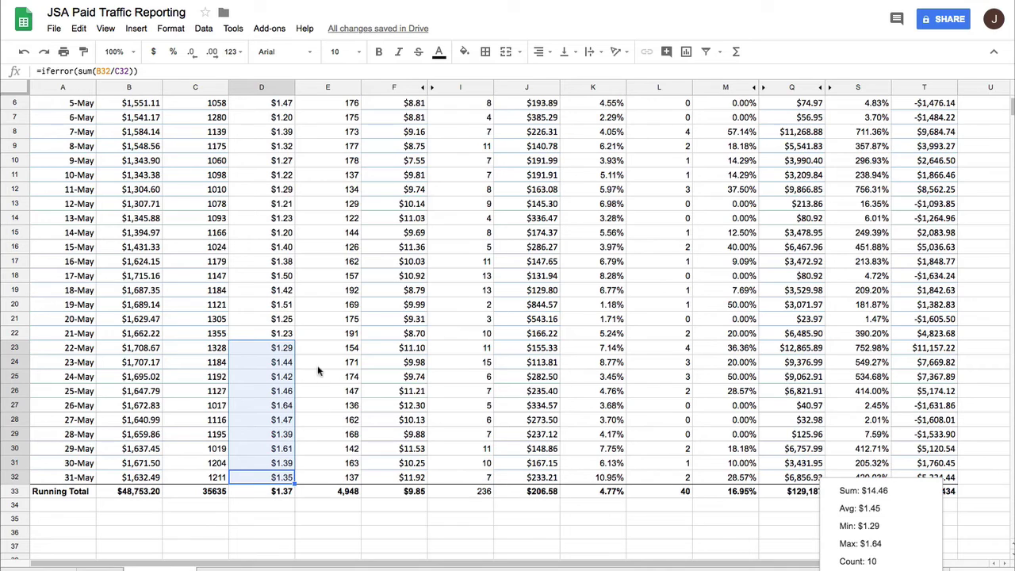
pyautogui.click(270, 382)
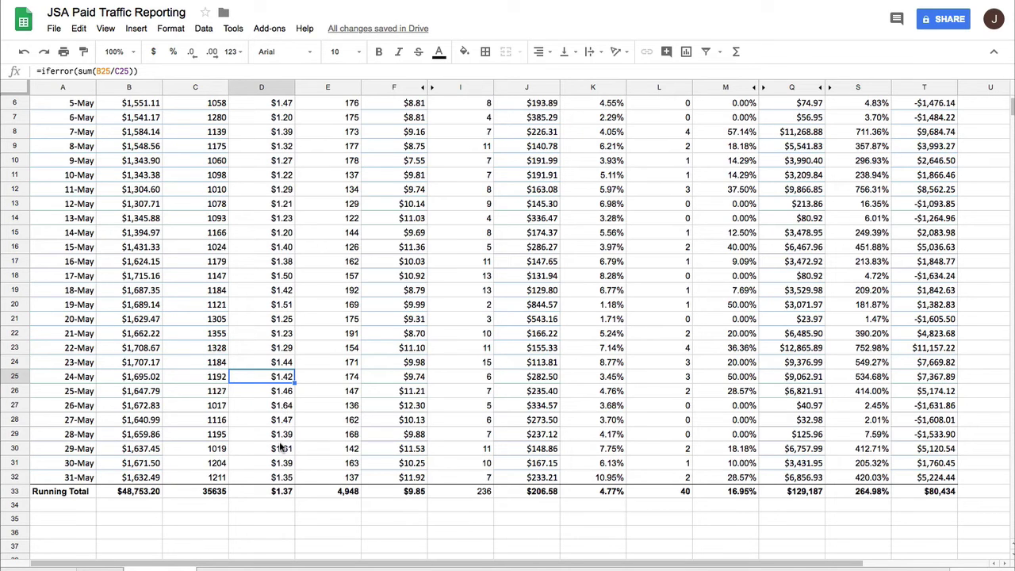
pyautogui.scroll(1, 280, 448)
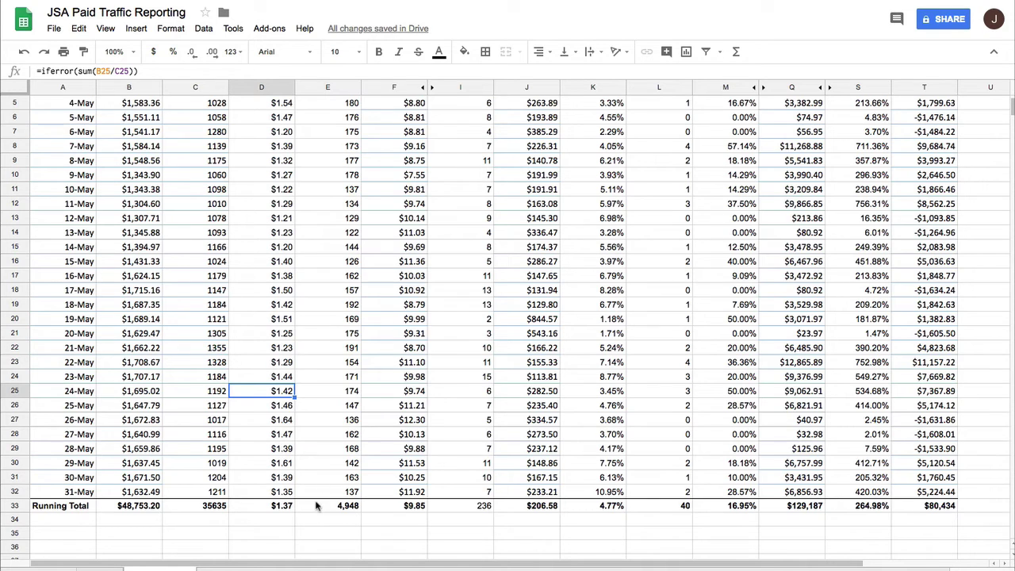
# - Work out the click-to-lead conversion rate by dividing 4948 by 35635 in Calculator, clear the result and close Calculator
pyautogui.scroll(2, 321, 516)
pyautogui.scroll(-3, 334, 135)
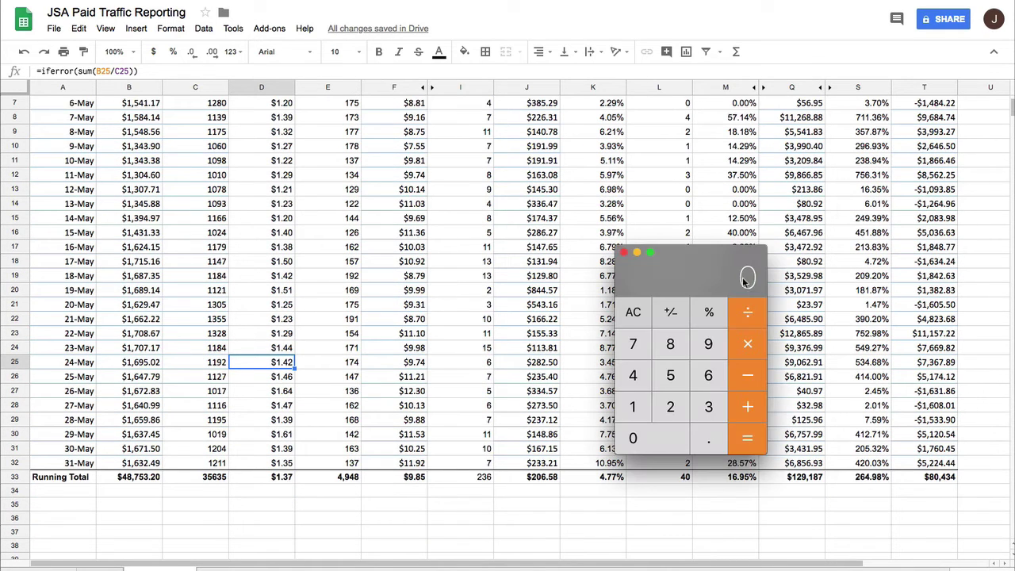
pyautogui.moveTo(723, 274); pyautogui.dragTo(717, 203)
pyautogui.write('4948')
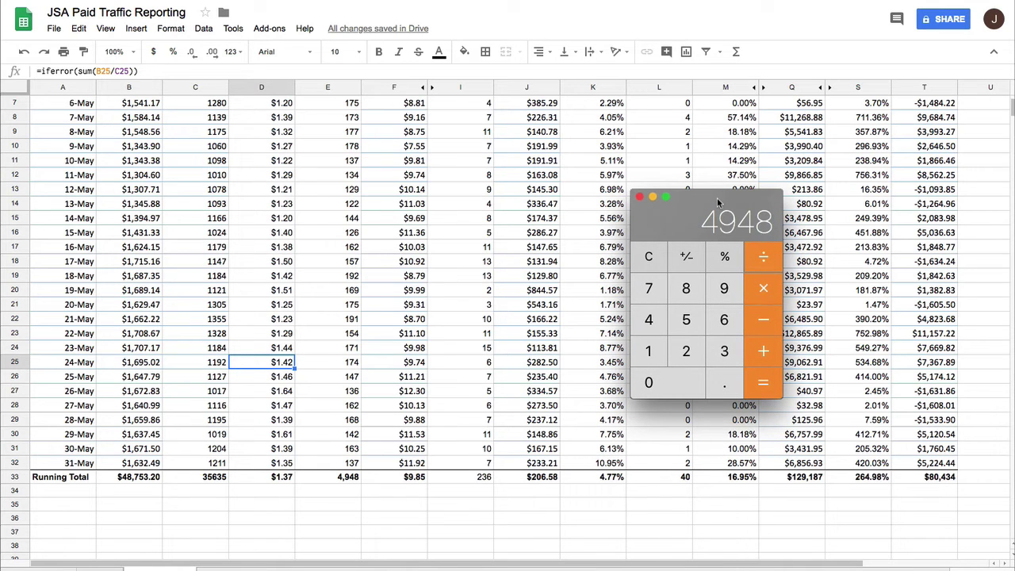
pyautogui.press('/')
pyautogui.write('35635')
pyautogui.press('Return')
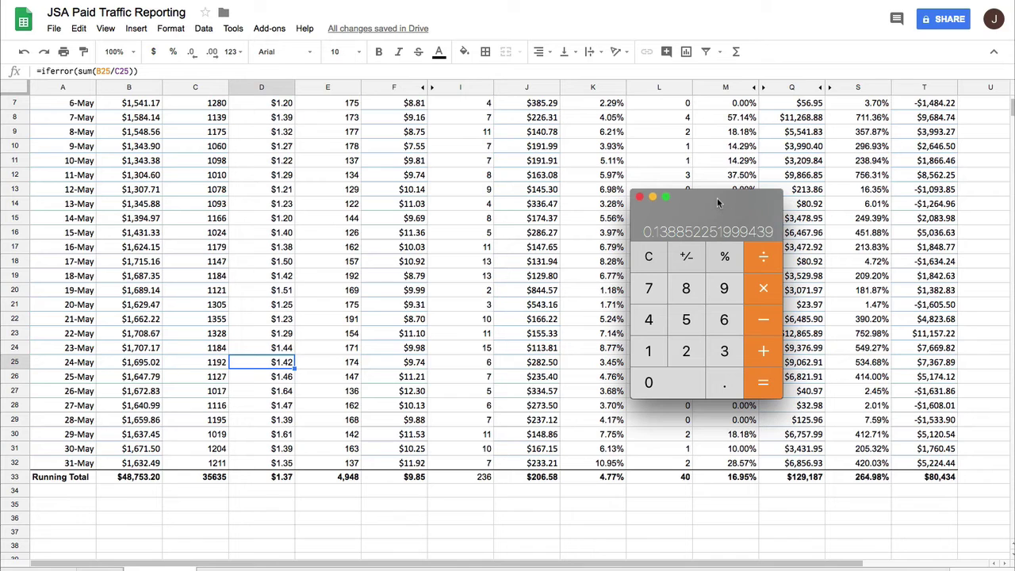
pyautogui.click(655, 269)
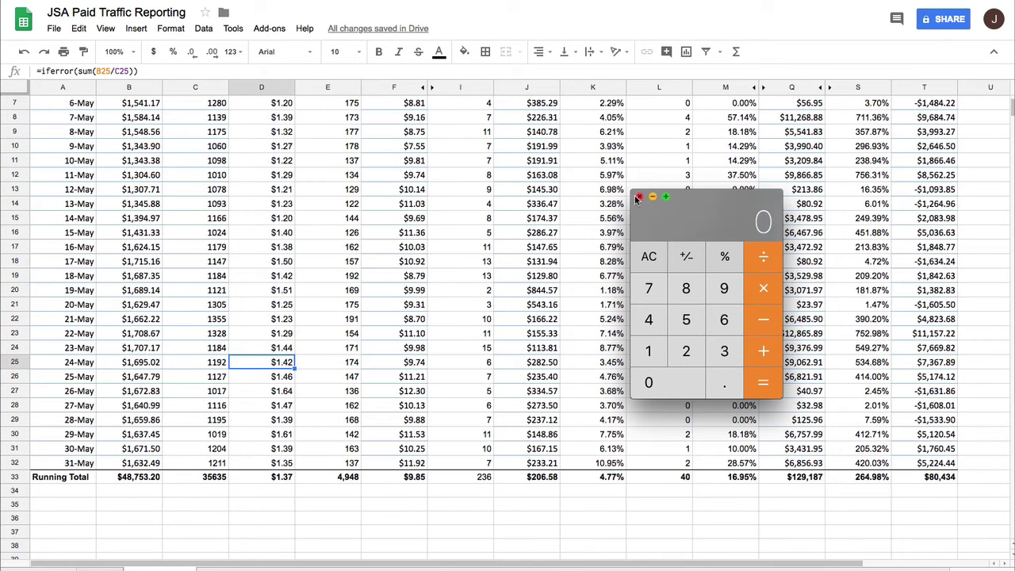
pyautogui.click(640, 197)
# - Examine the daily Clicks, CPC, New Leads and CPL figures against their Running Total values
pyautogui.scroll(3, 530, 333)
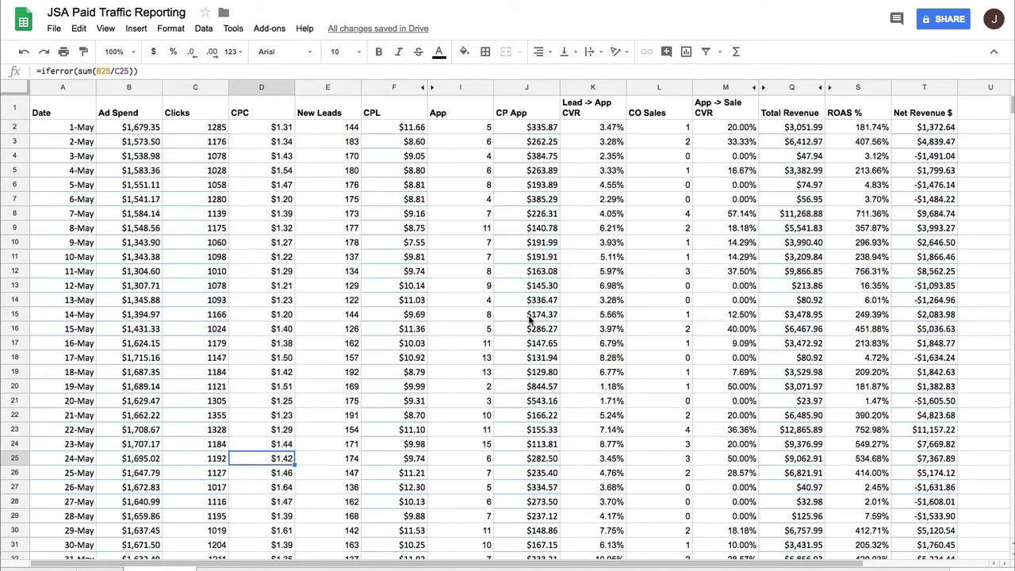
pyautogui.scroll(-1, 385, 469)
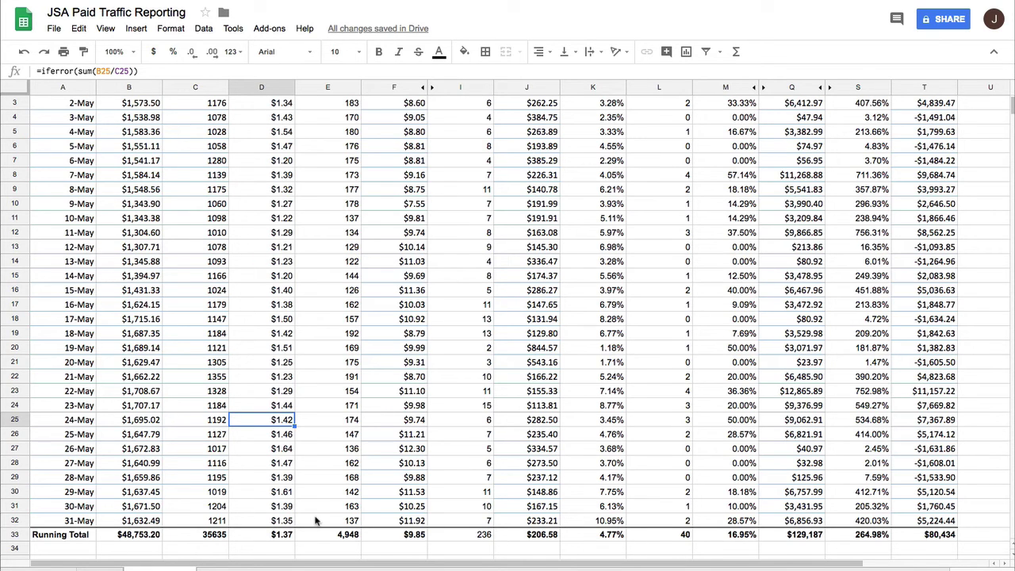
pyautogui.scroll(1, 317, 517)
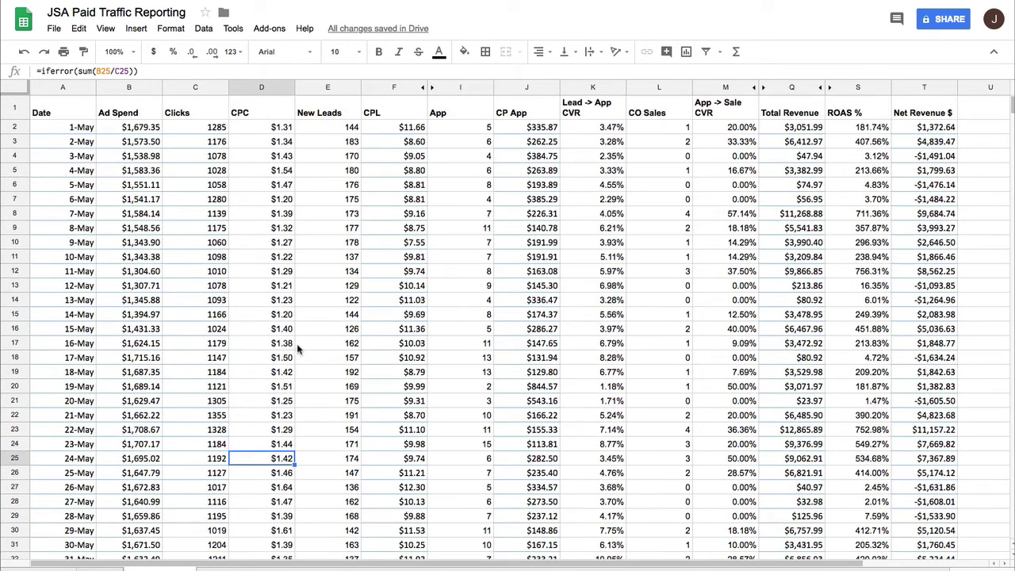
pyautogui.scroll(-2, 306, 336)
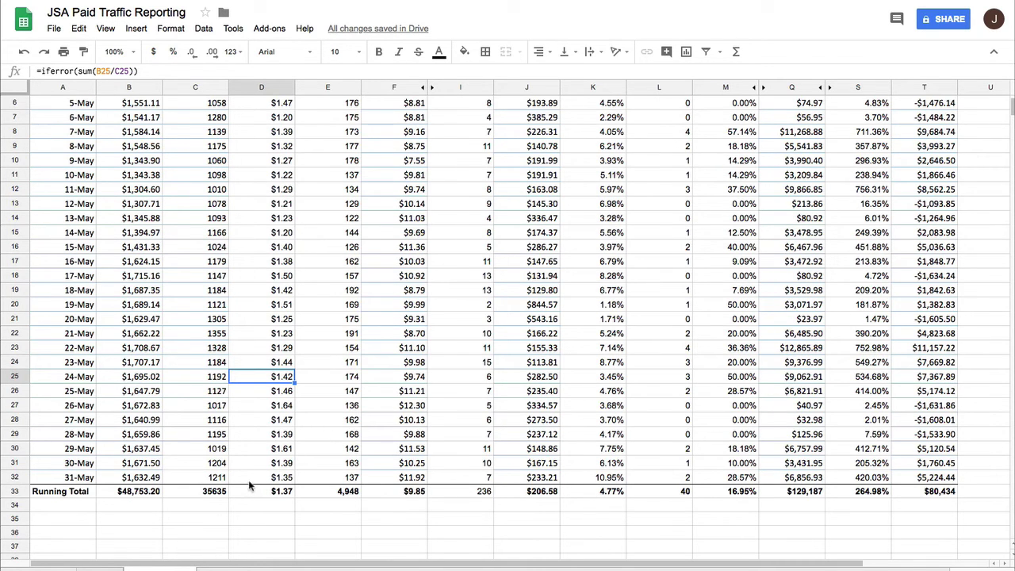
pyautogui.scroll(2, 262, 482)
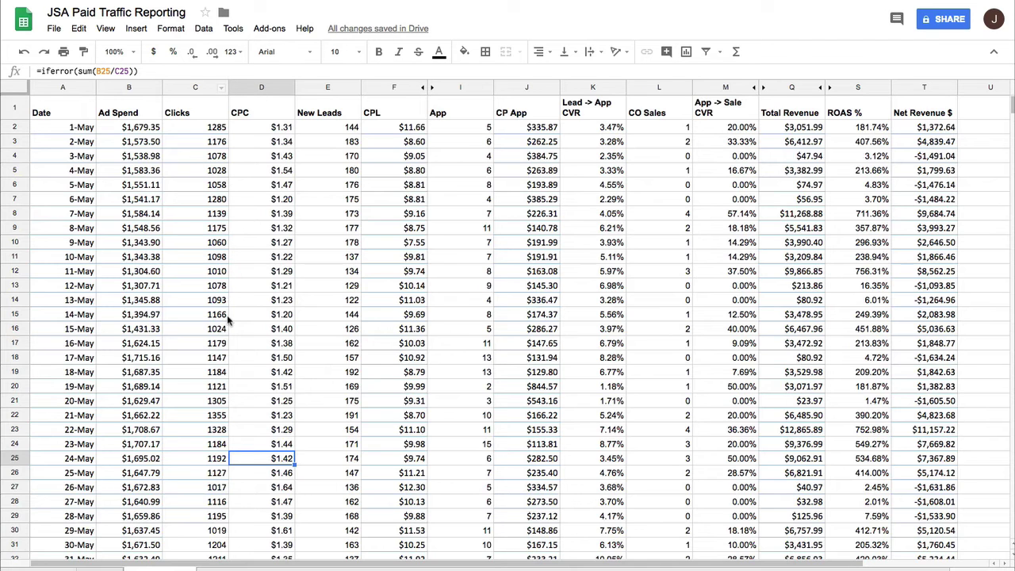
pyautogui.scroll(-2, 227, 319)
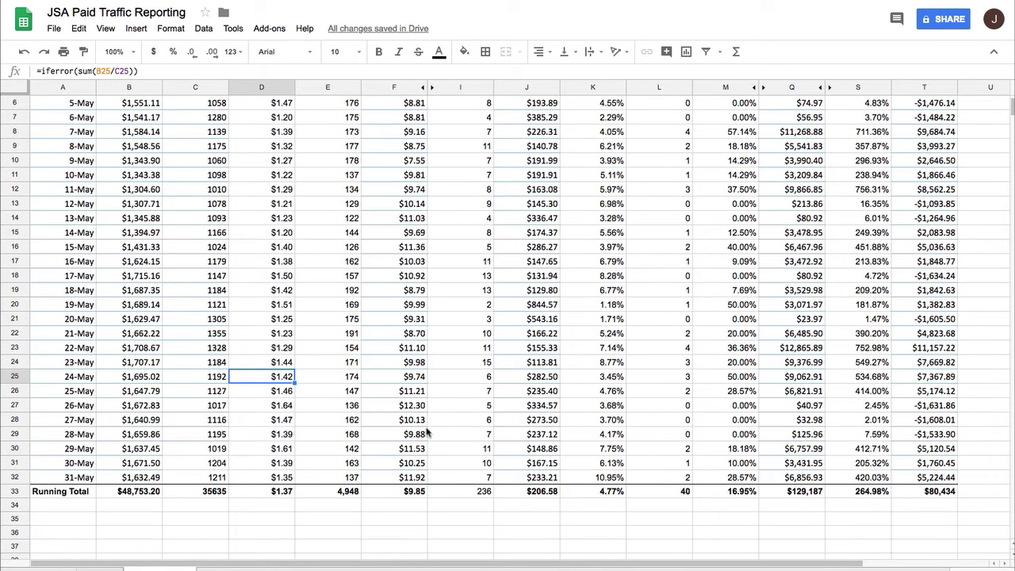
pyautogui.scroll(2, 344, 484)
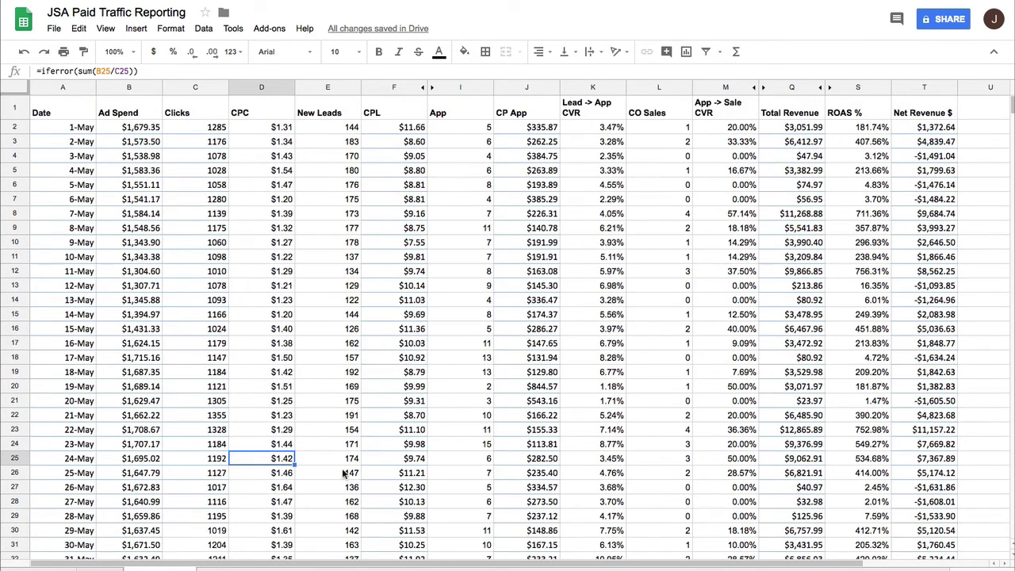
pyautogui.scroll(-3, 396, 508)
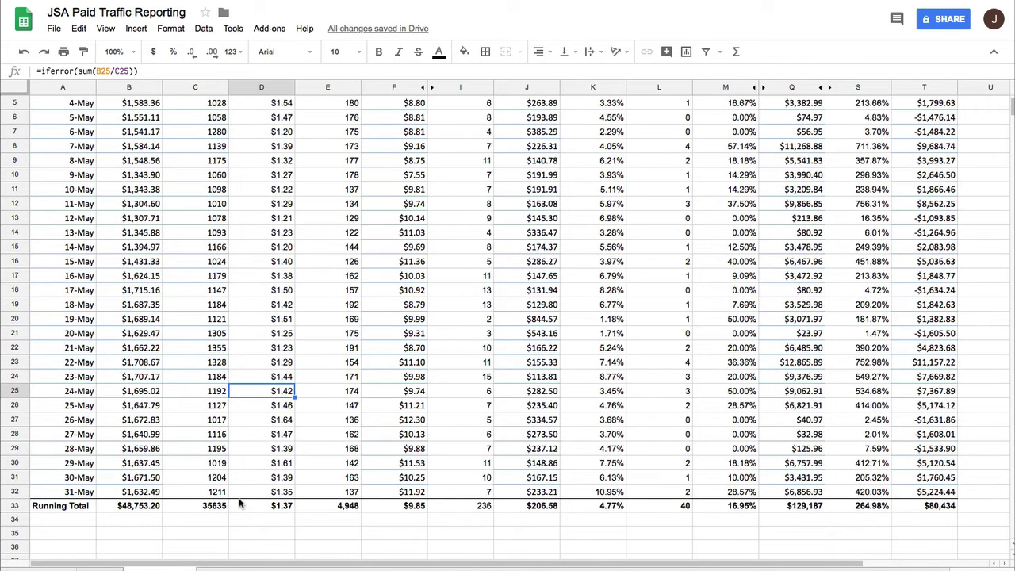
pyautogui.scroll(2, 312, 466)
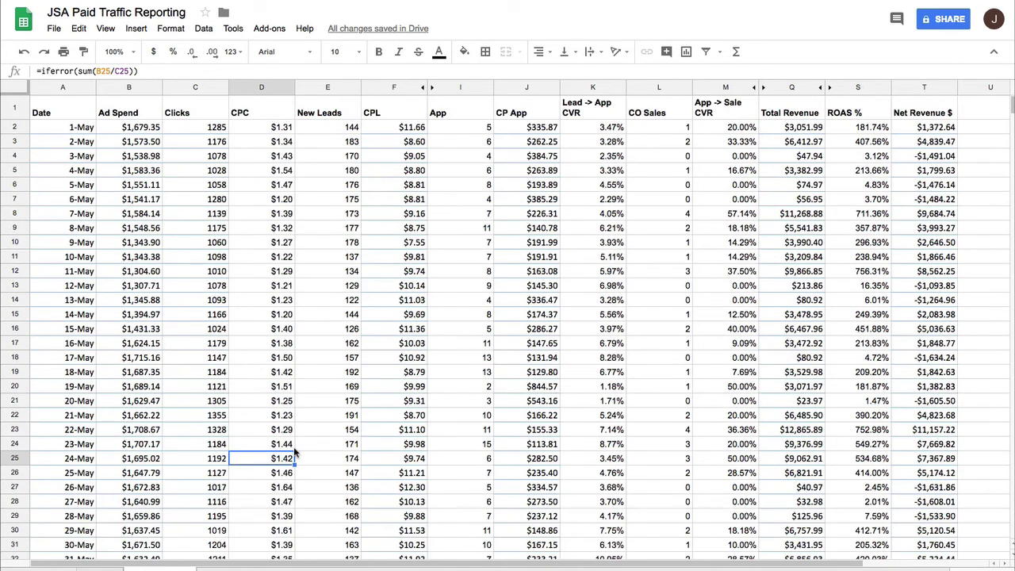
# - Examine the daily Lead -> App CVR and App -> Sale CVR figures against their Running Total values
pyautogui.scroll(-1, 294, 450)
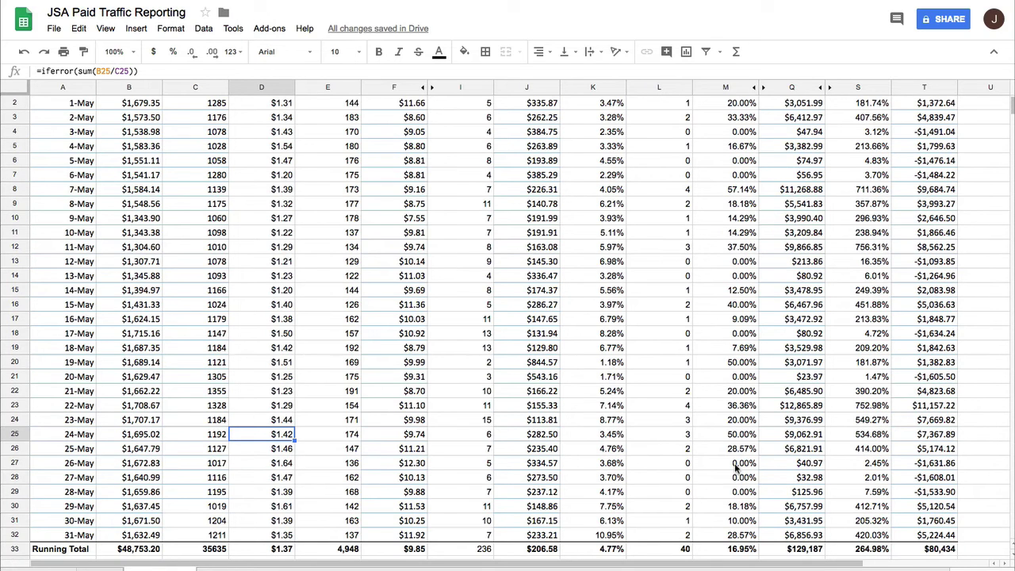
pyautogui.scroll(1, 704, 534)
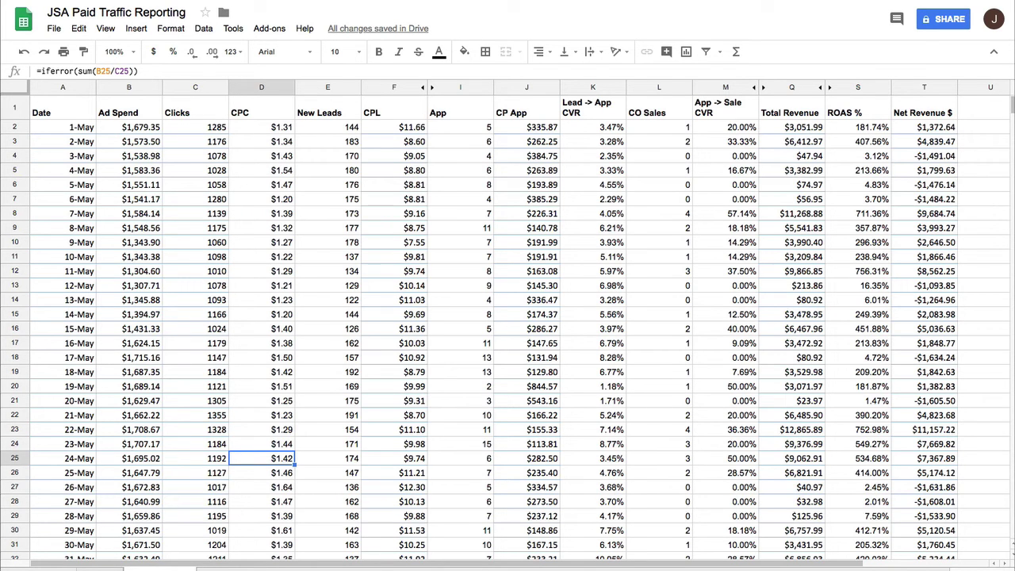
pyautogui.scroll(-5, 931, 204)
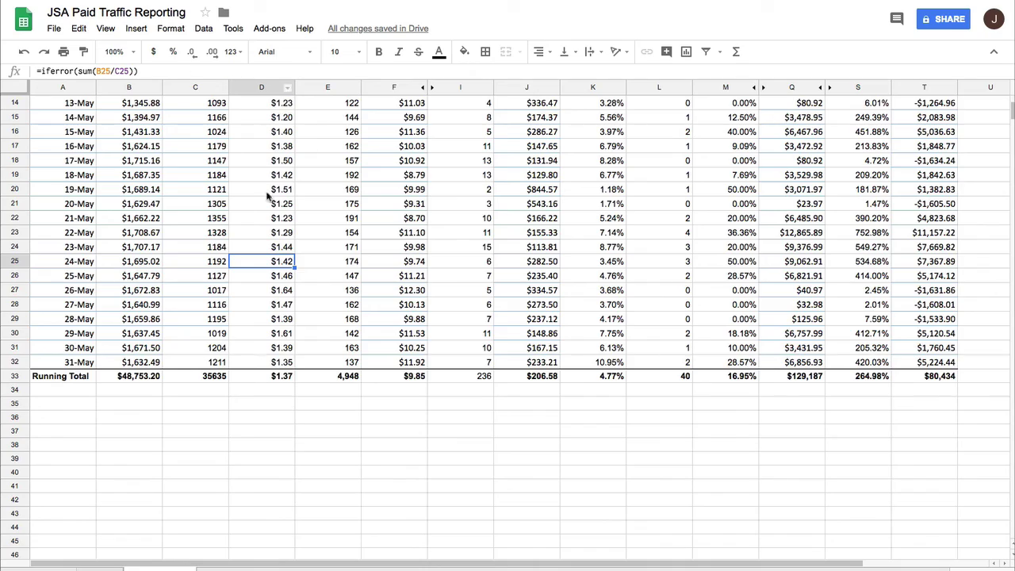
pyautogui.scroll(5, 269, 202)
pyautogui.scroll(-5, 352, 332)
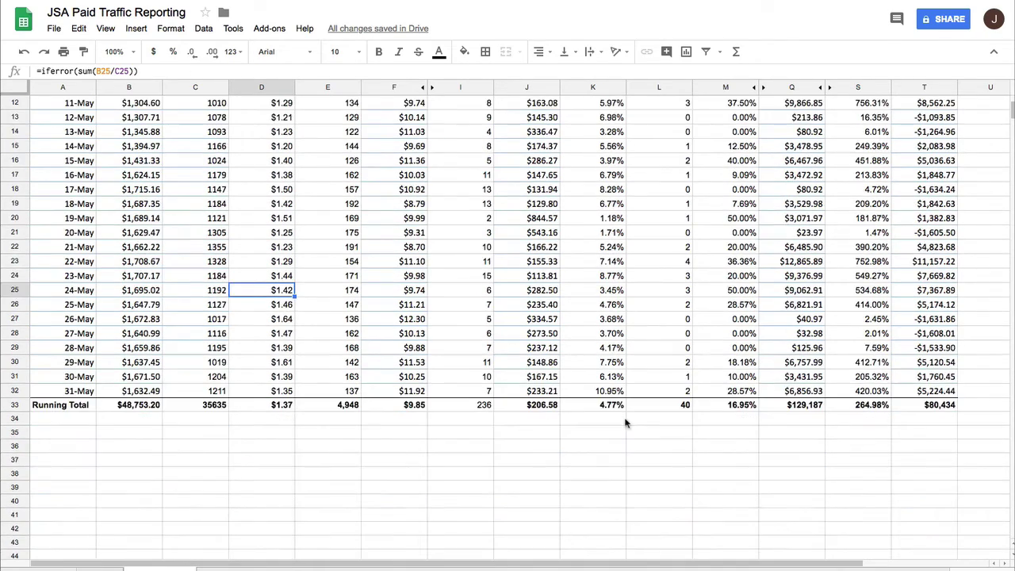
pyautogui.scroll(5, 618, 428)
pyautogui.scroll(-3, 597, 176)
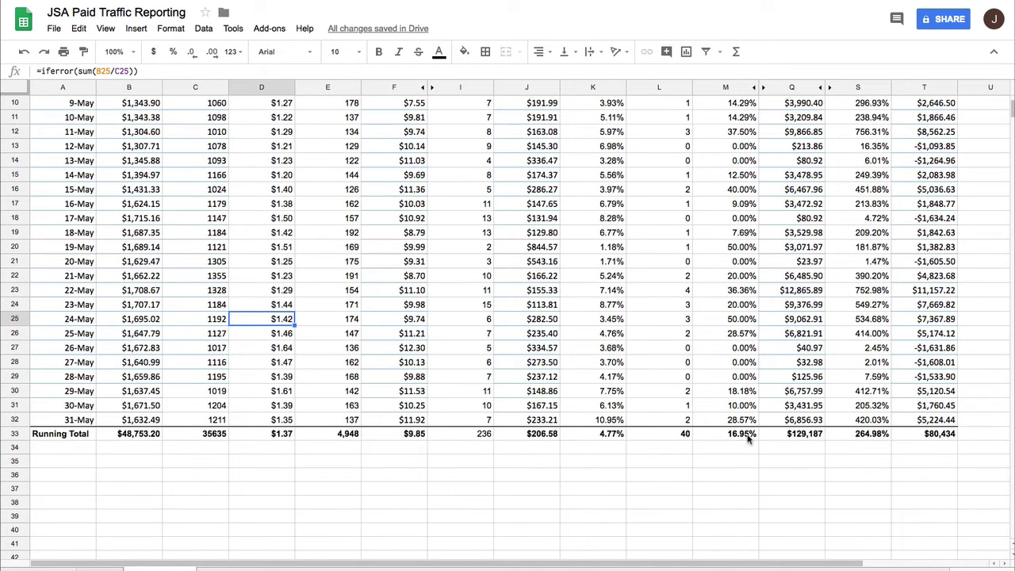
pyautogui.scroll(5, 583, 464)
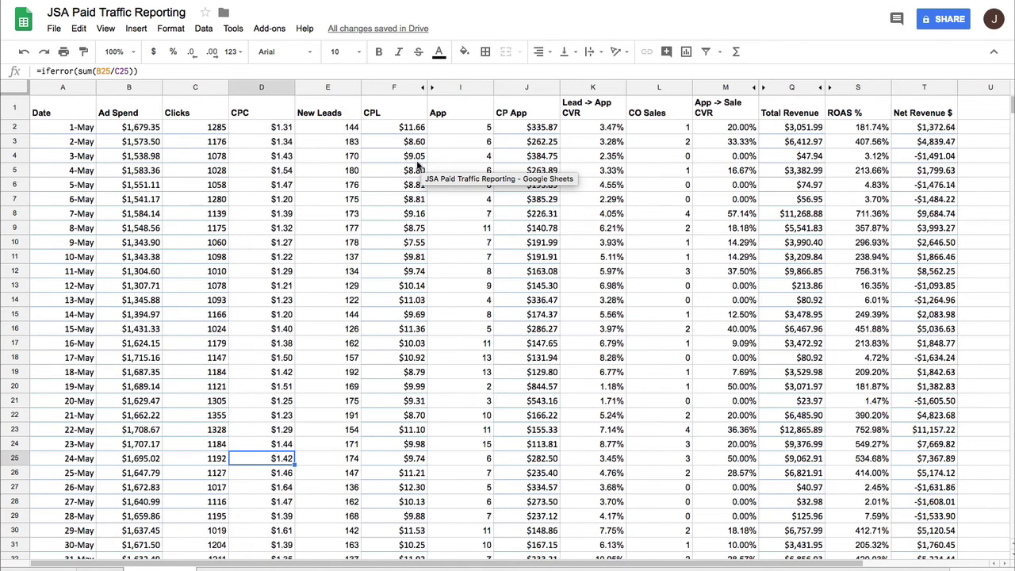
# - Inspect the Running Total row from Ad Spend across to Net Revenue $ and select its net revenue cell
pyautogui.scroll(-3, 119, 289)
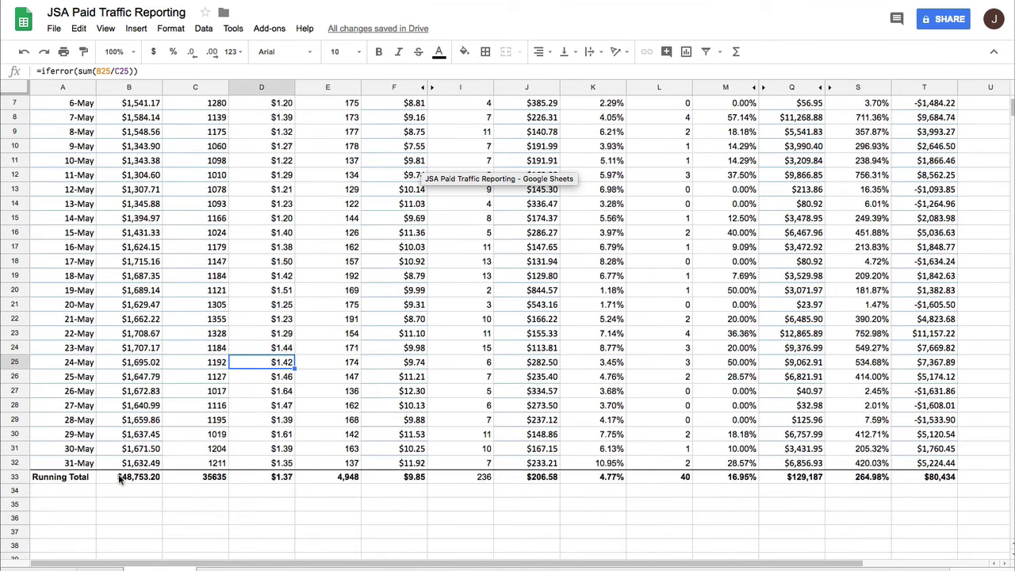
pyautogui.moveTo(123, 479); pyautogui.dragTo(912, 479)
pyautogui.click(928, 477)
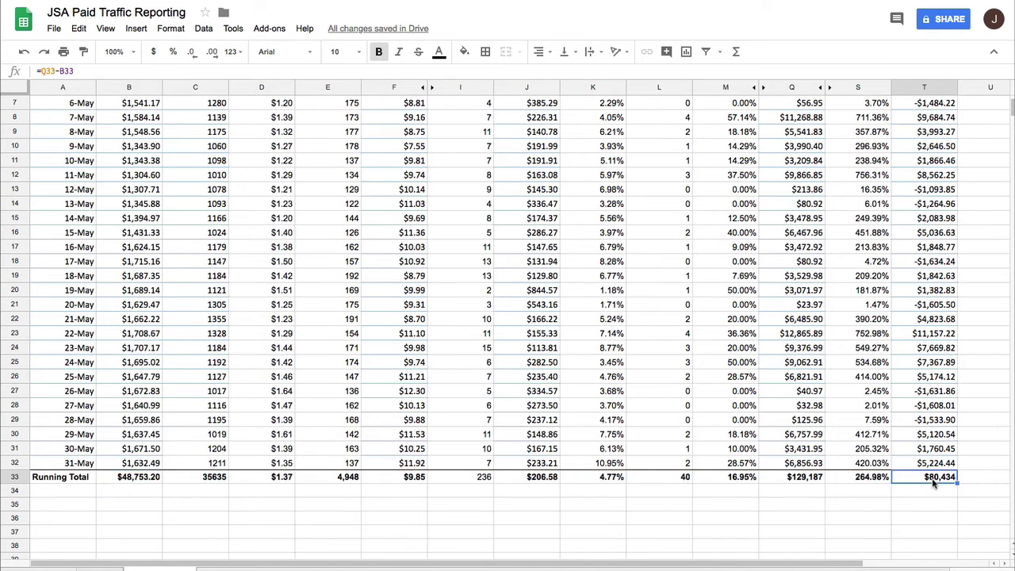
# - Highlight the entire 1-May row and the entire 2-May row in turn to review each day's figures
pyautogui.scroll(3, 933, 485)
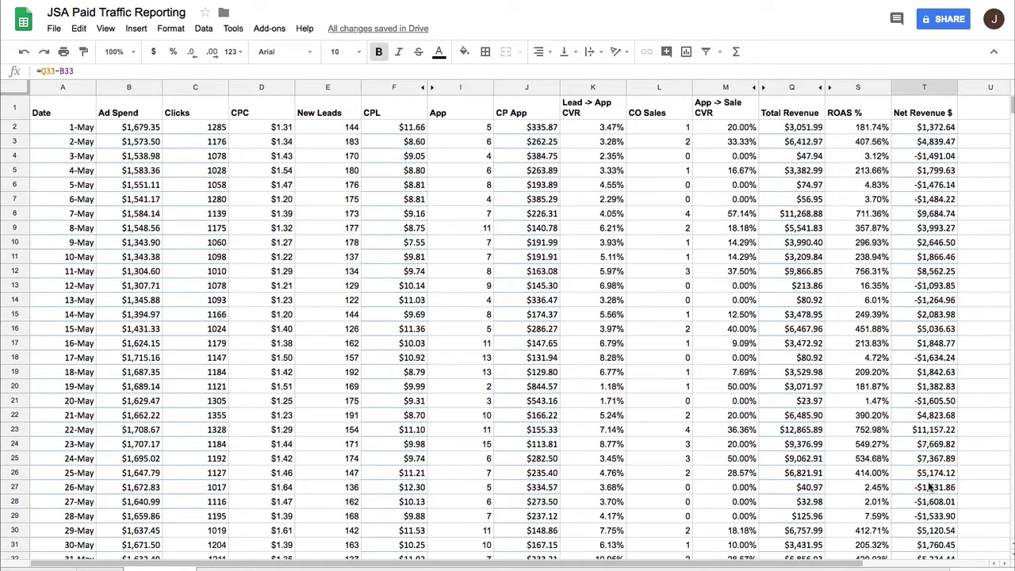
pyautogui.click(18, 128)
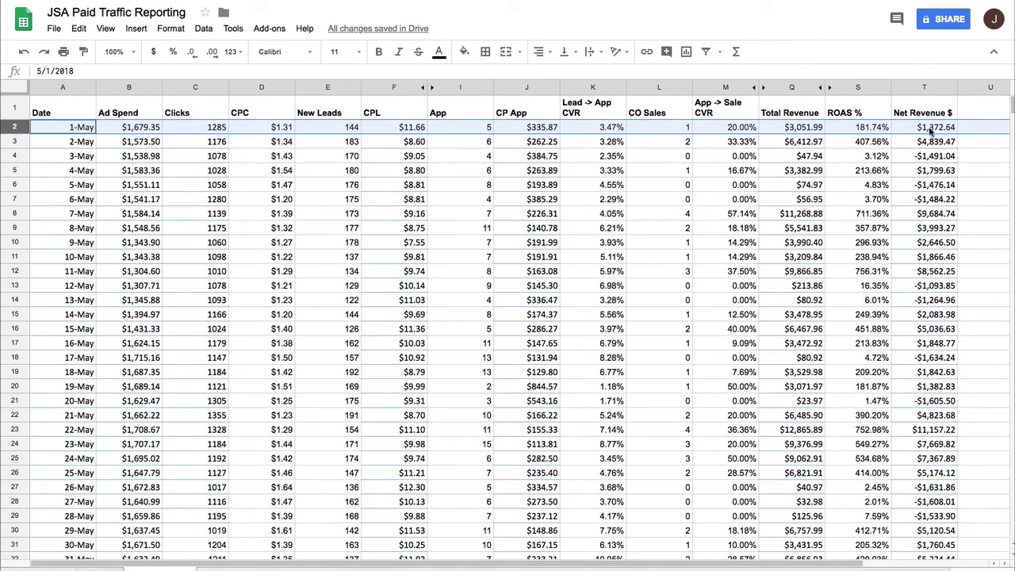
pyautogui.click(13, 144)
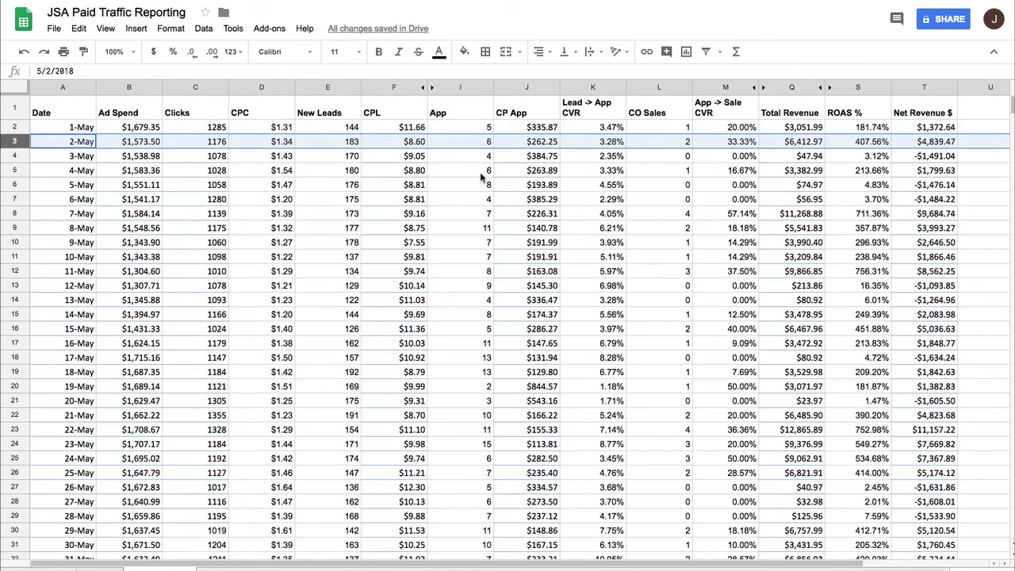
# - Highlight the entire 3-May row and check its net revenue against the Running Total net revenue cell
pyautogui.click(12, 158)
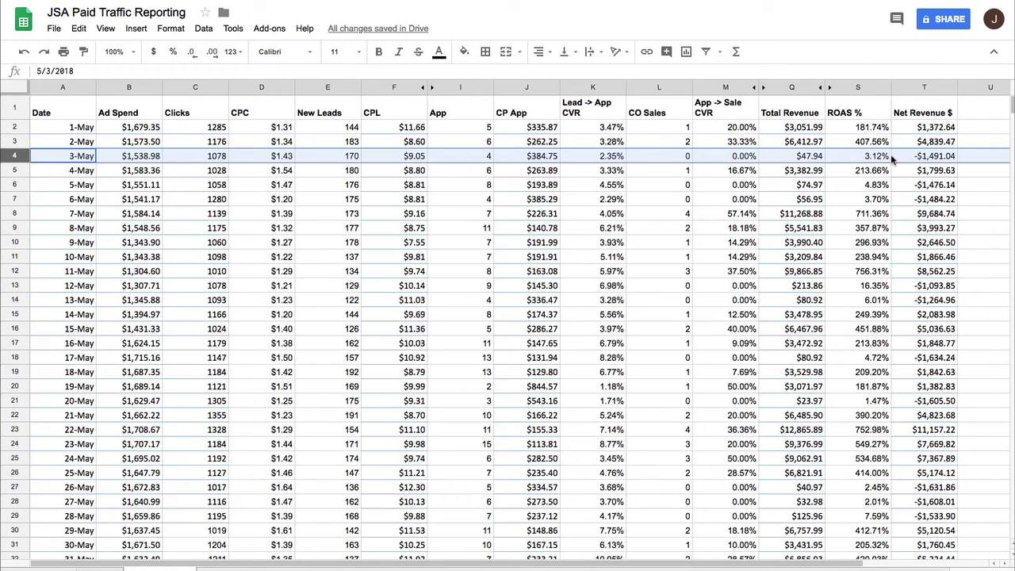
pyautogui.click(934, 163)
pyautogui.click(14, 156)
pyautogui.scroll(-2, 126, 192)
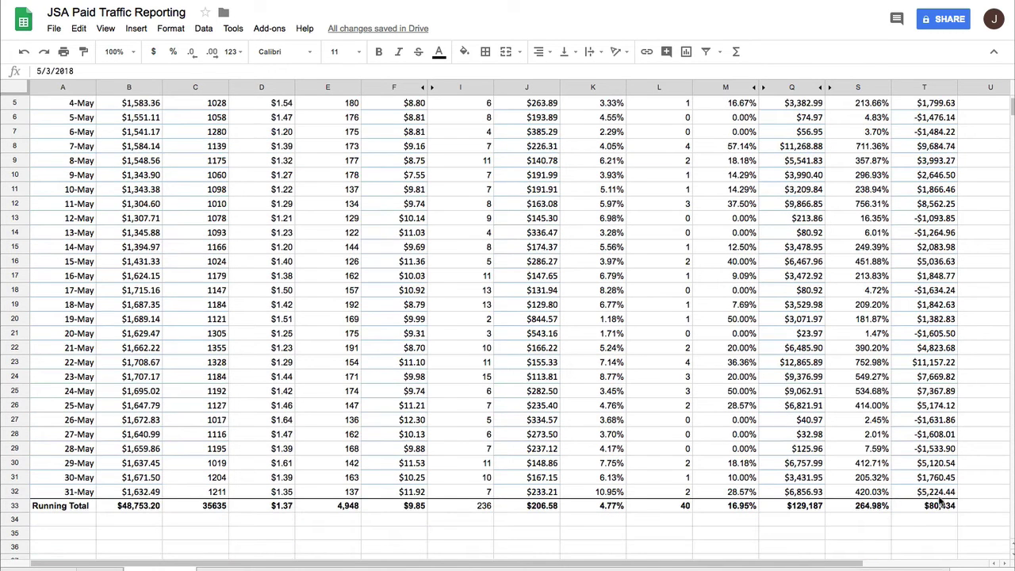
pyautogui.click(931, 507)
pyautogui.scroll(2, 890, 473)
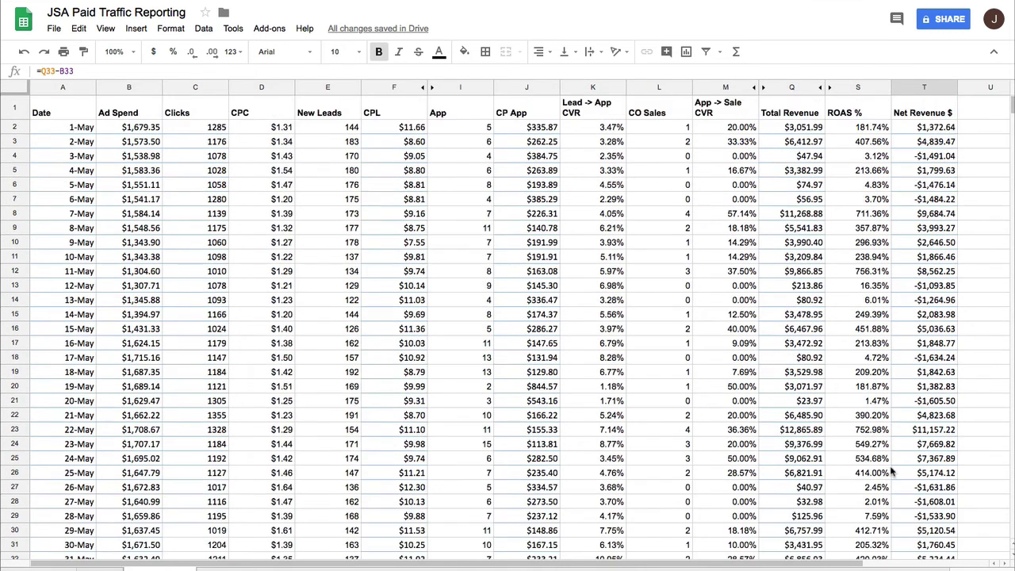
pyautogui.click(14, 158)
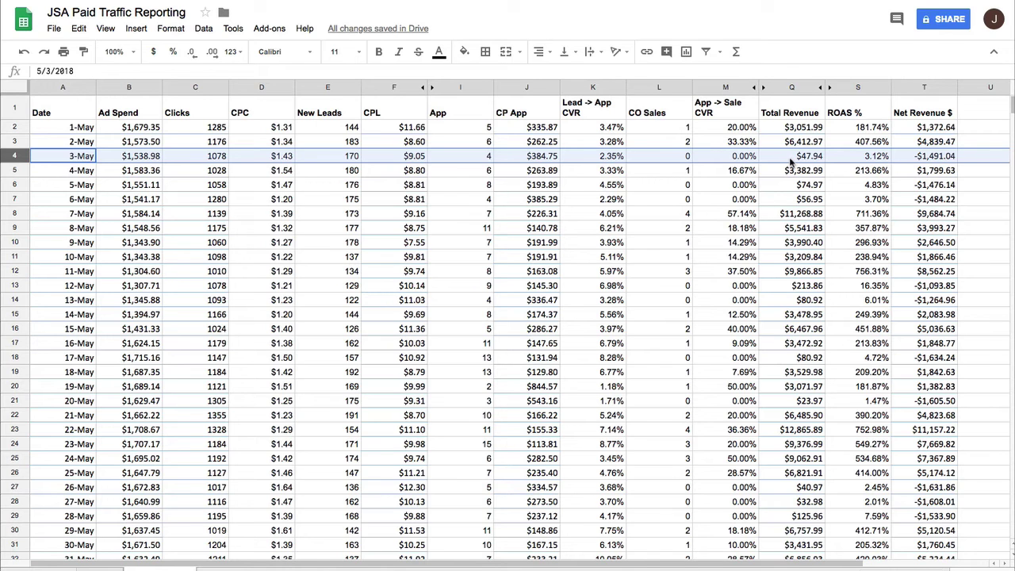
# - Select the Net Revenue $ cells for 4-May, 5-May through 6-May, and 7-May in turn, and compare them with the Running Total
pyautogui.click(929, 171)
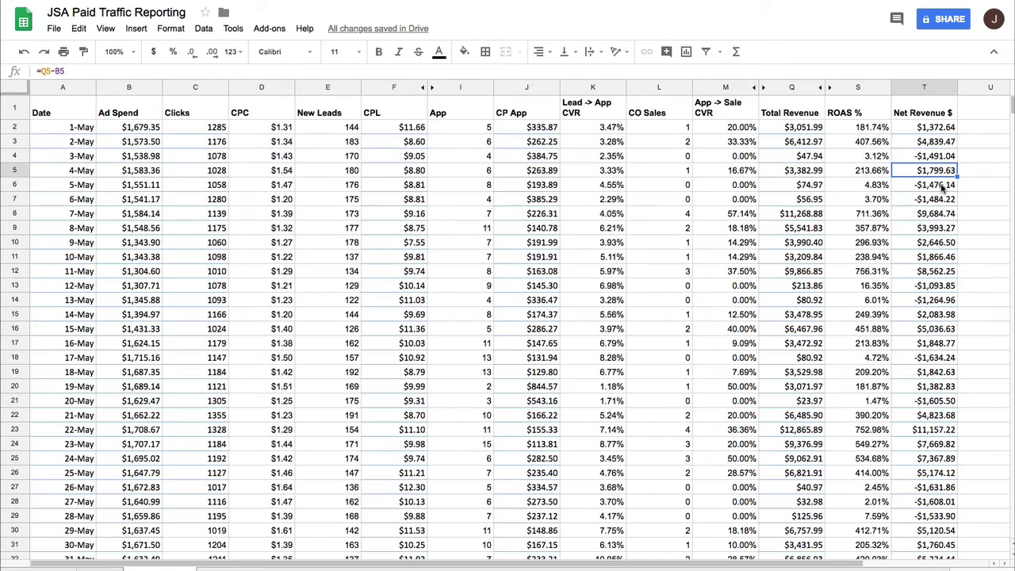
pyautogui.moveTo(942, 187); pyautogui.dragTo(945, 200)
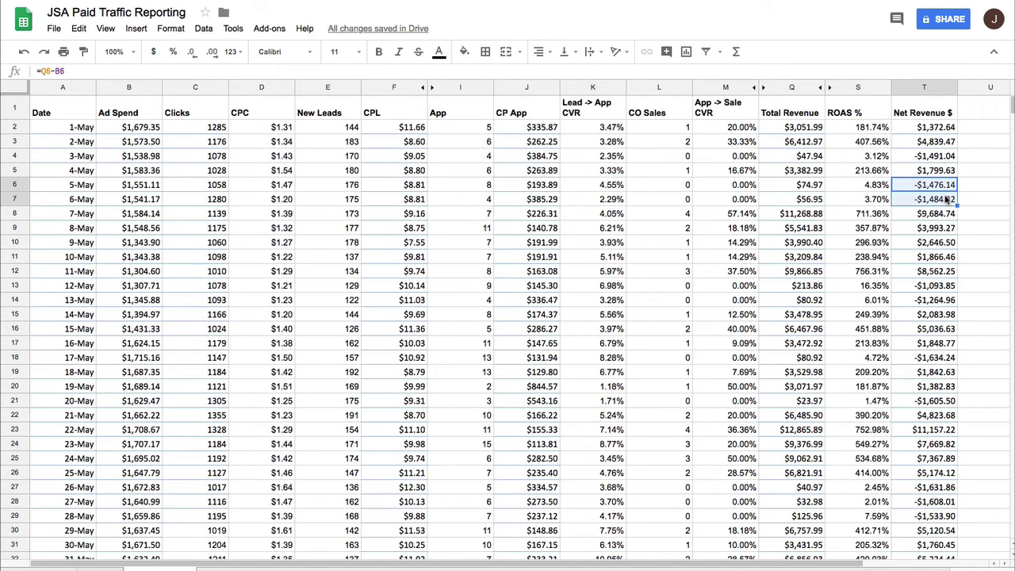
pyautogui.click(945, 215)
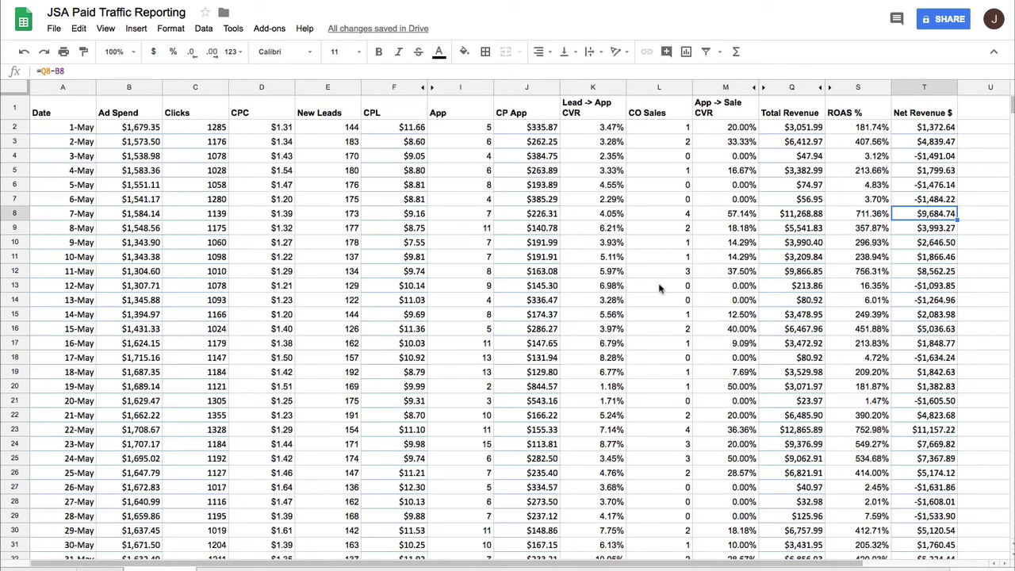
pyautogui.scroll(-5, 849, 184)
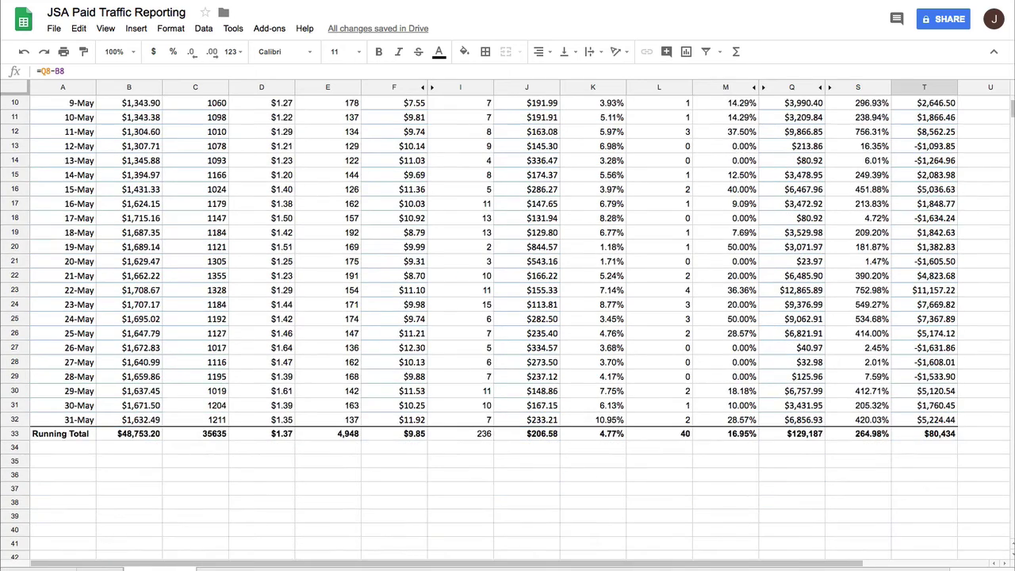
pyautogui.scroll(3, 613, 500)
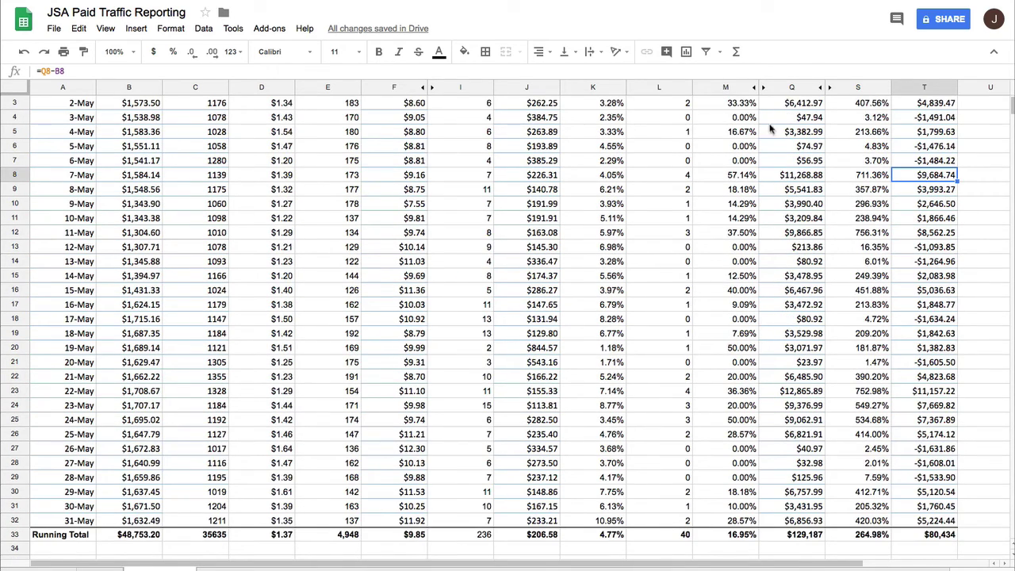
pyautogui.scroll(2, 212, 222)
# - Highlight the Net Revenue $ cells from 26-May through 28-May to examine that three-day stretch
pyautogui.click(215, 227)
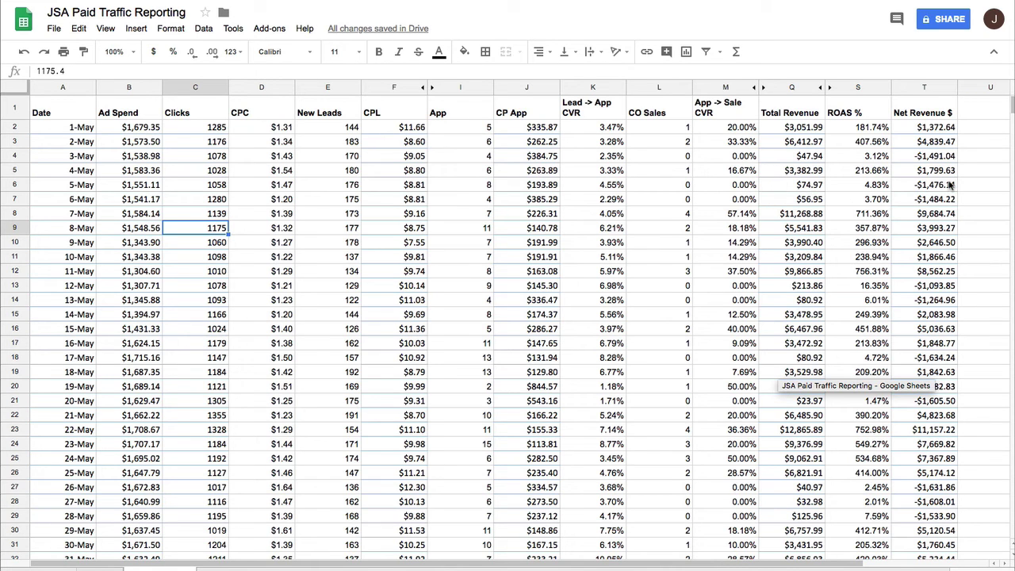
pyautogui.click(912, 487)
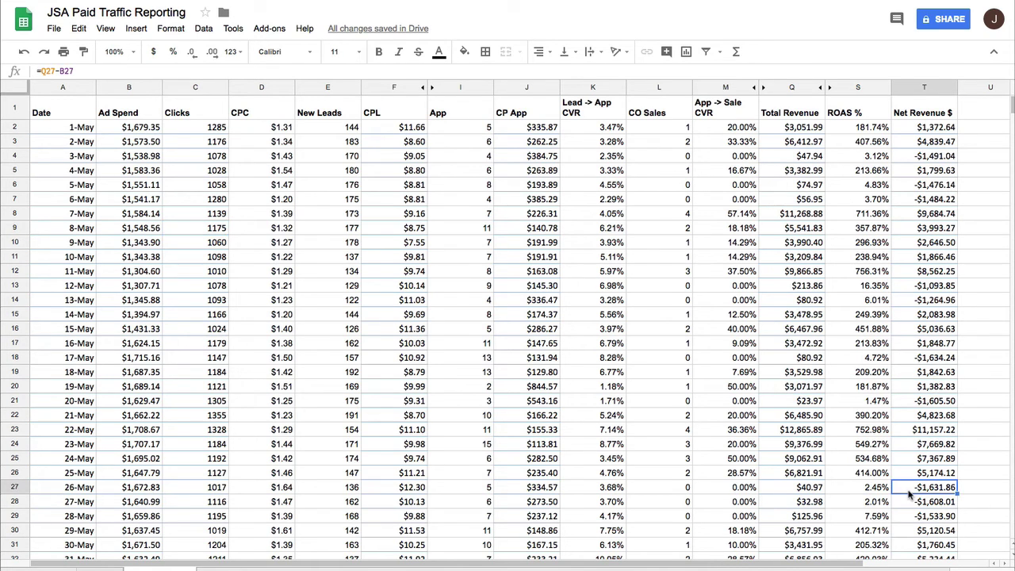
pyautogui.scroll(-2, 910, 494)
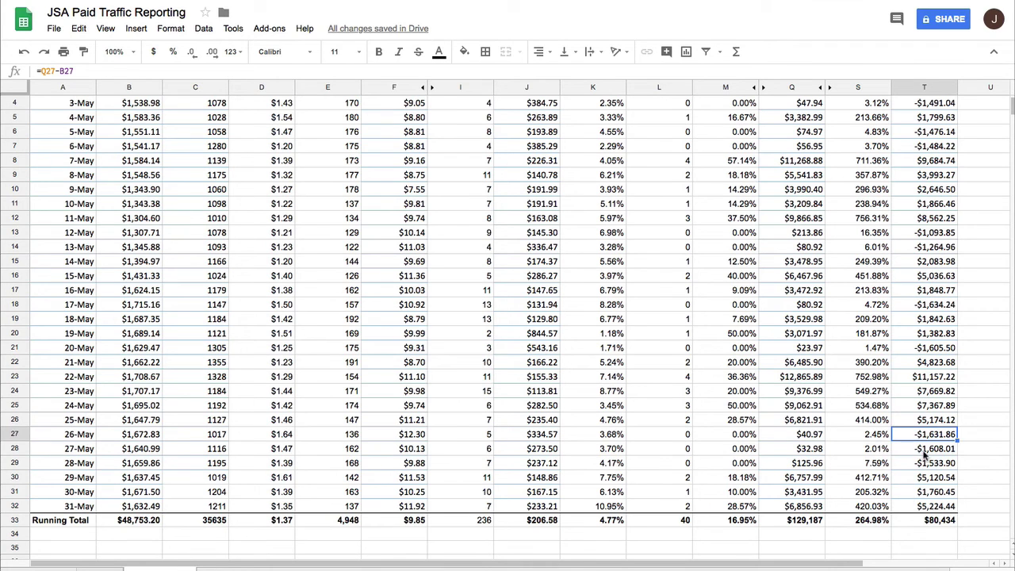
pyautogui.click(925, 454)
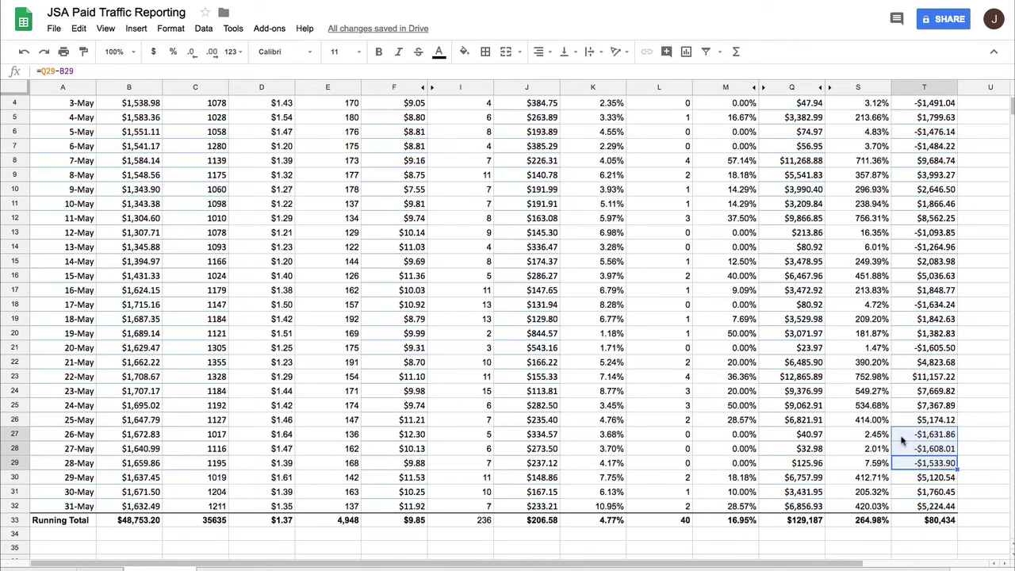
pyautogui.moveTo(908, 435); pyautogui.dragTo(909, 463)
pyautogui.scroll(1, 693, 357)
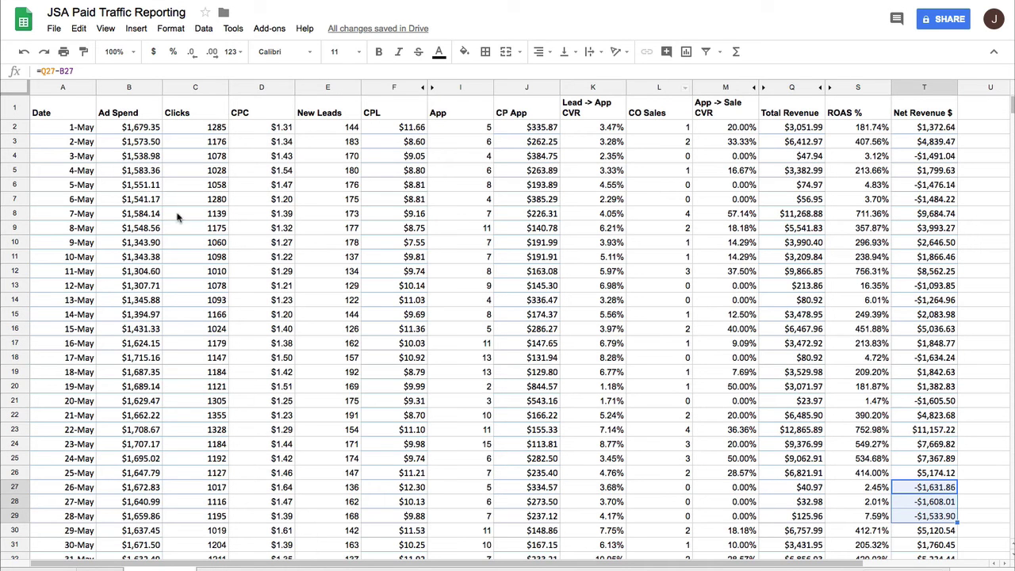
# - Highlight the front-end metrics in the Running Total row, from CPL back to Clicks
pyautogui.click(179, 218)
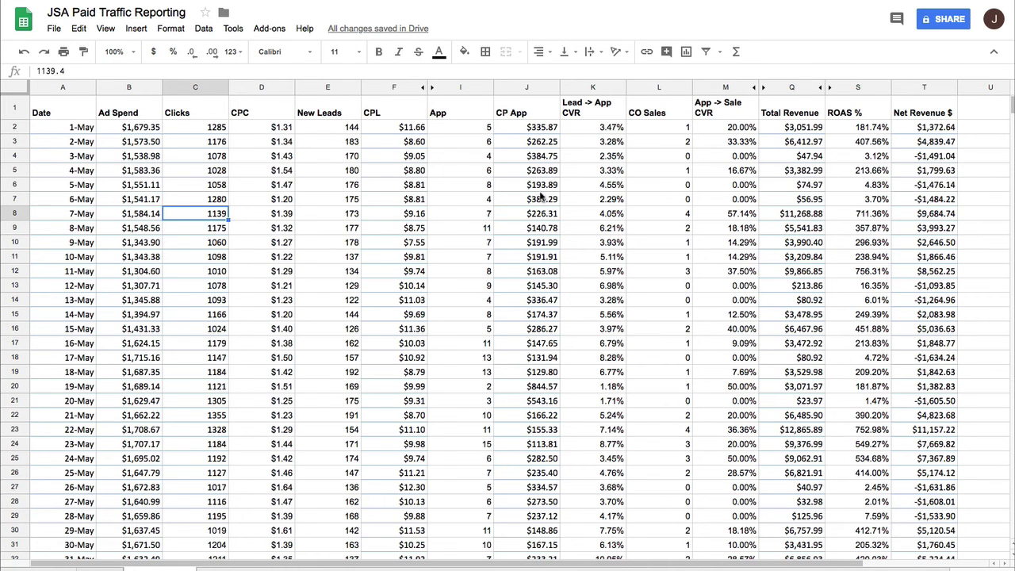
pyautogui.scroll(-5, 652, 269)
pyautogui.scroll(1, 652, 270)
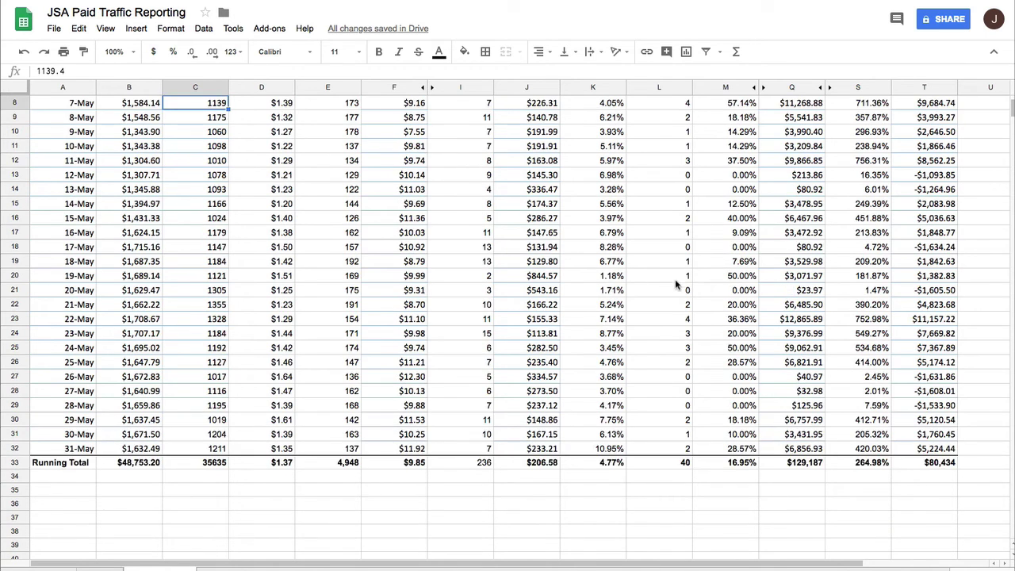
pyautogui.scroll(3, 328, 219)
pyautogui.scroll(-5, 286, 390)
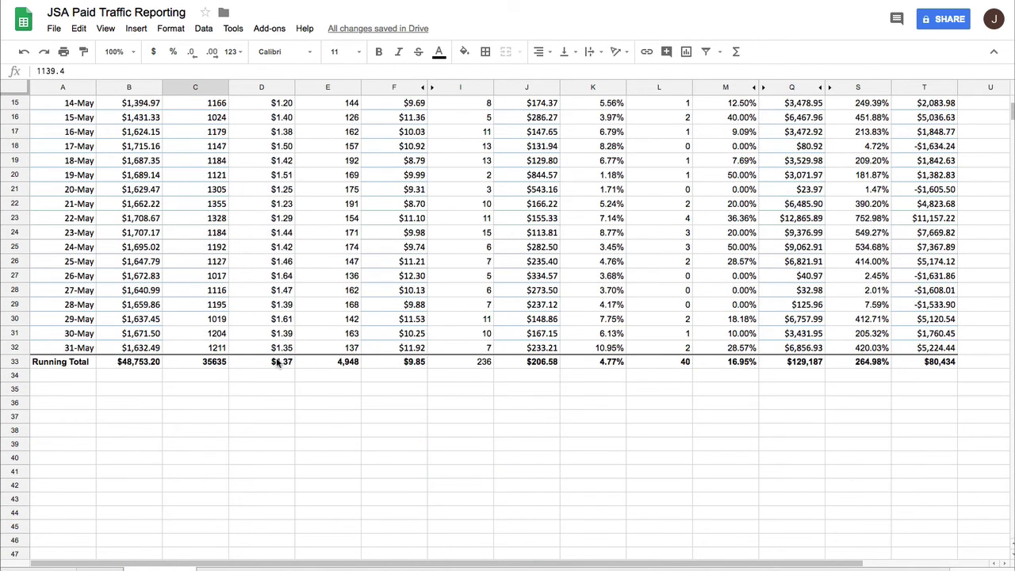
pyautogui.click(398, 361)
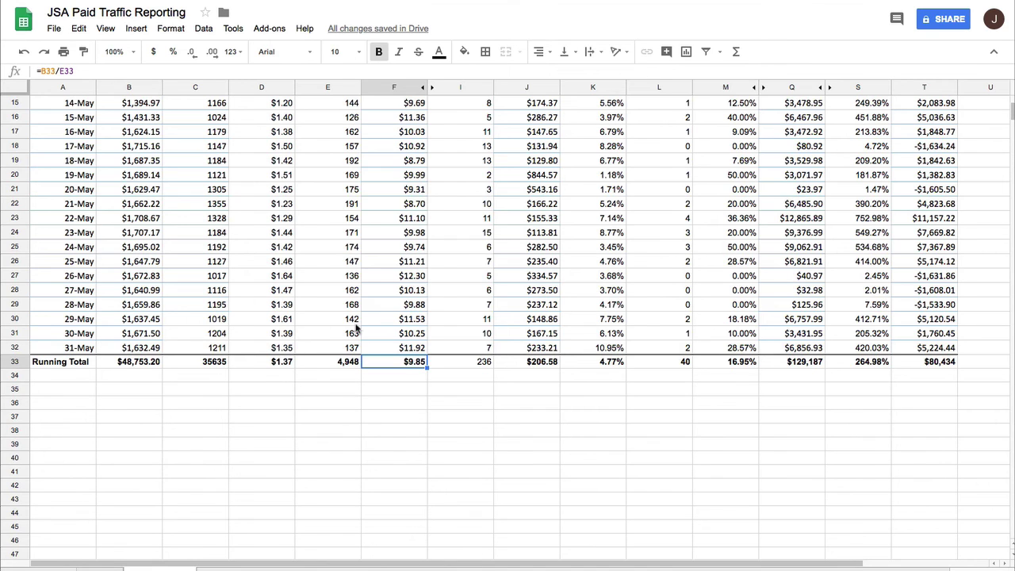
pyautogui.moveTo(383, 361); pyautogui.dragTo(189, 358)
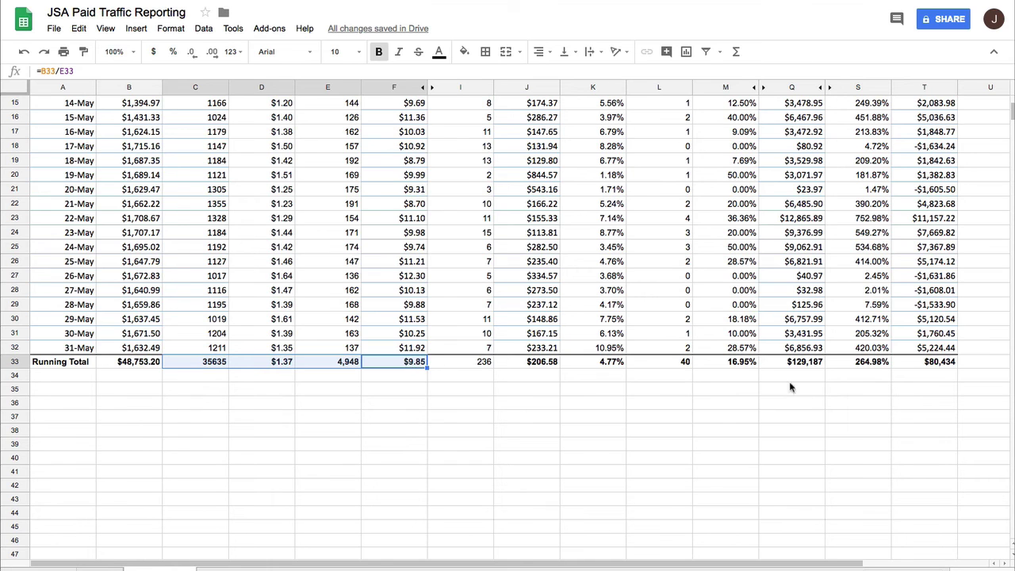
# - Highlight the back-end metrics in the Running Total row, covering Total Revenue, ROAS % and Net Revenue $
pyautogui.click(821, 363)
pyautogui.moveTo(920, 360); pyautogui.dragTo(811, 364)
pyautogui.click(906, 363)
pyautogui.scroll(10, 790, 167)
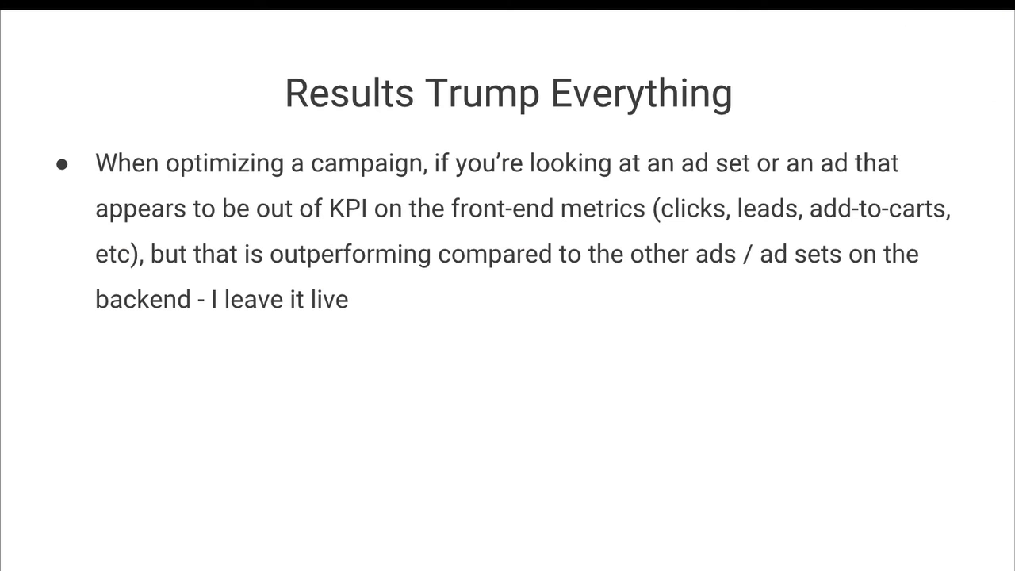
pyautogui.press('Right')
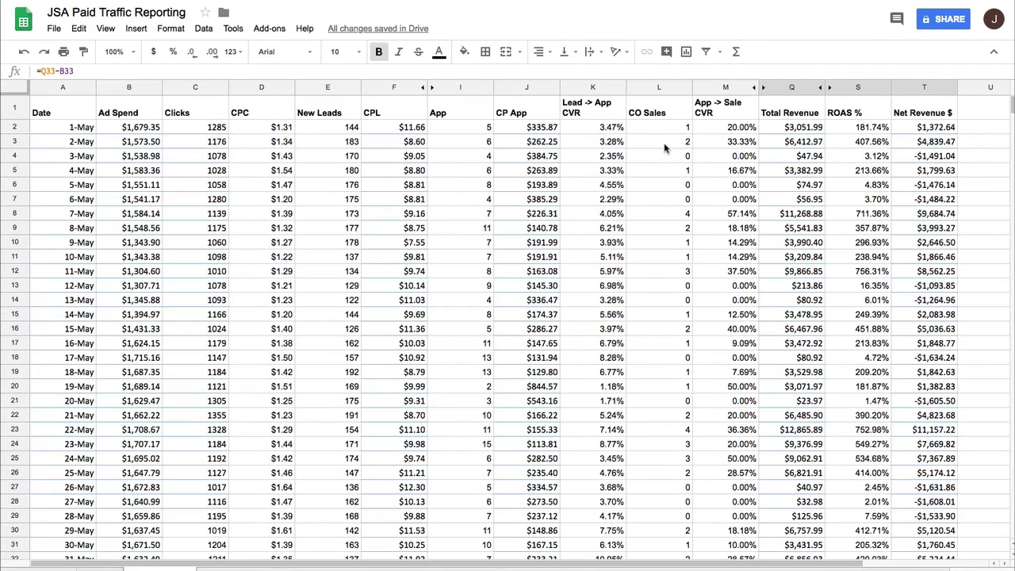
# - Highlight the 31-May figures from Clicks through CPL and compare them with the Running Total row
pyautogui.scroll(-2, 117, 263)
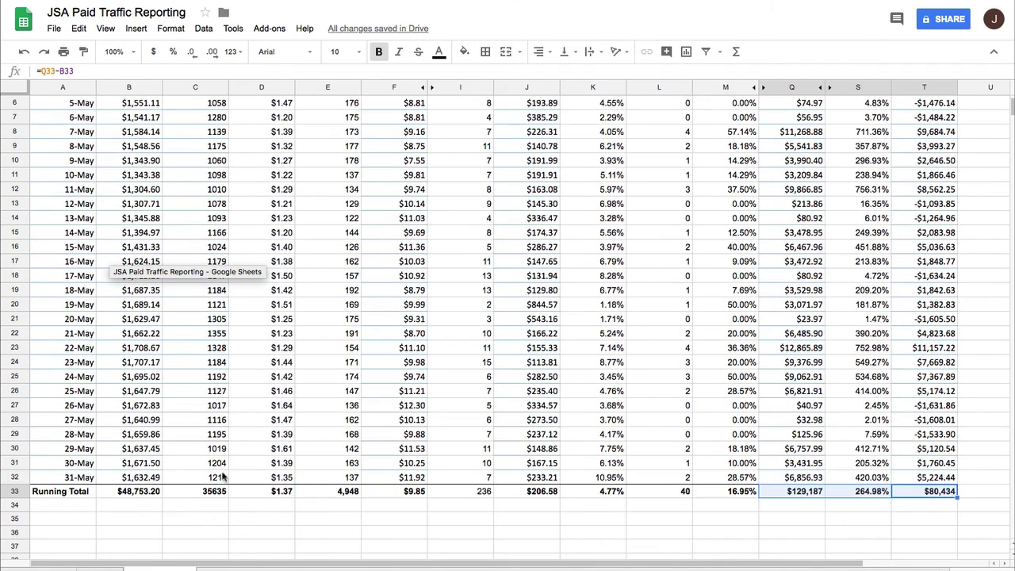
pyautogui.click(283, 477)
pyautogui.scroll(2, 284, 479)
pyautogui.scroll(-2, 268, 460)
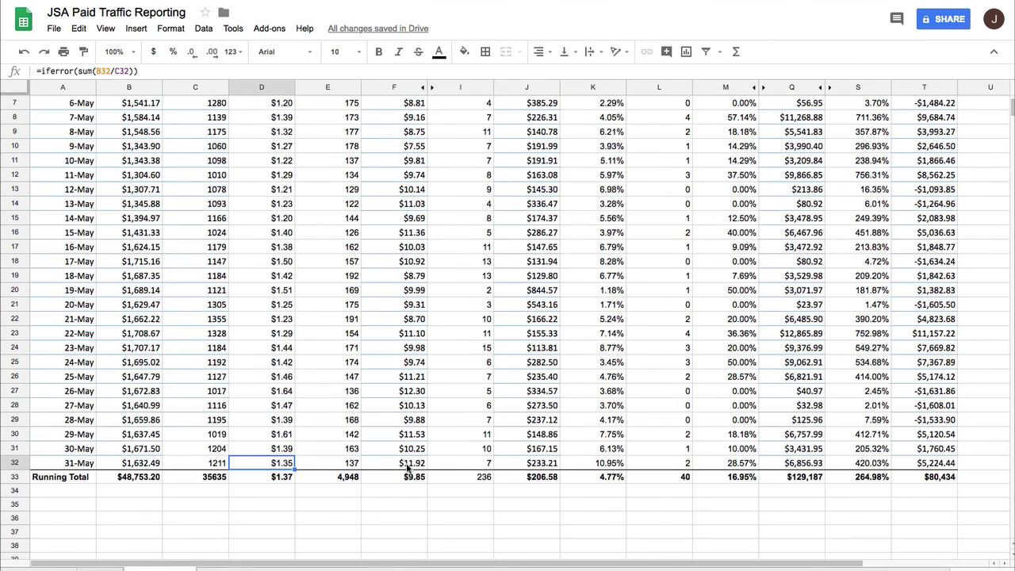
pyautogui.moveTo(406, 468); pyautogui.dragTo(287, 470)
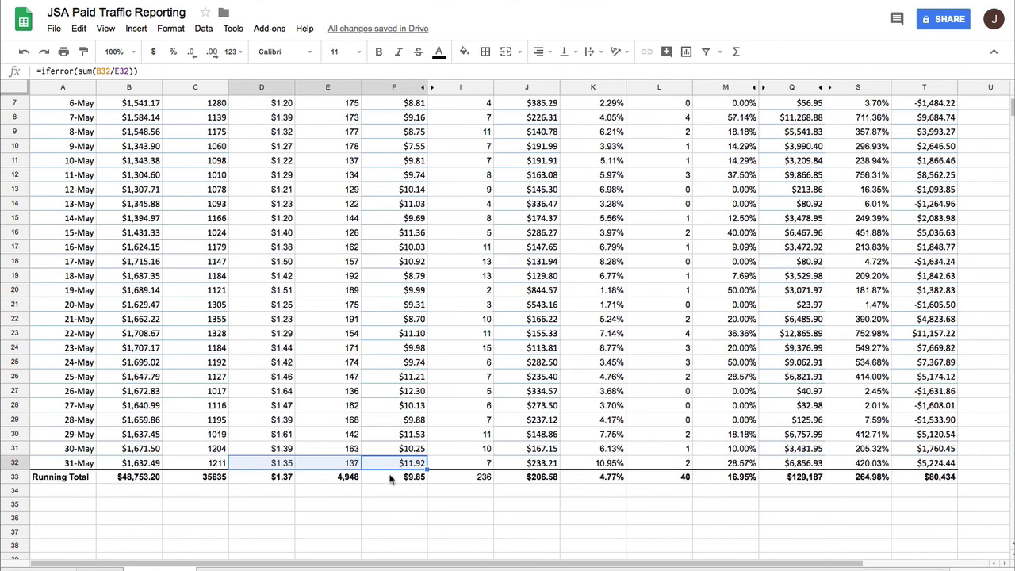
pyautogui.click(218, 464)
pyautogui.moveTo(218, 464); pyautogui.dragTo(381, 467)
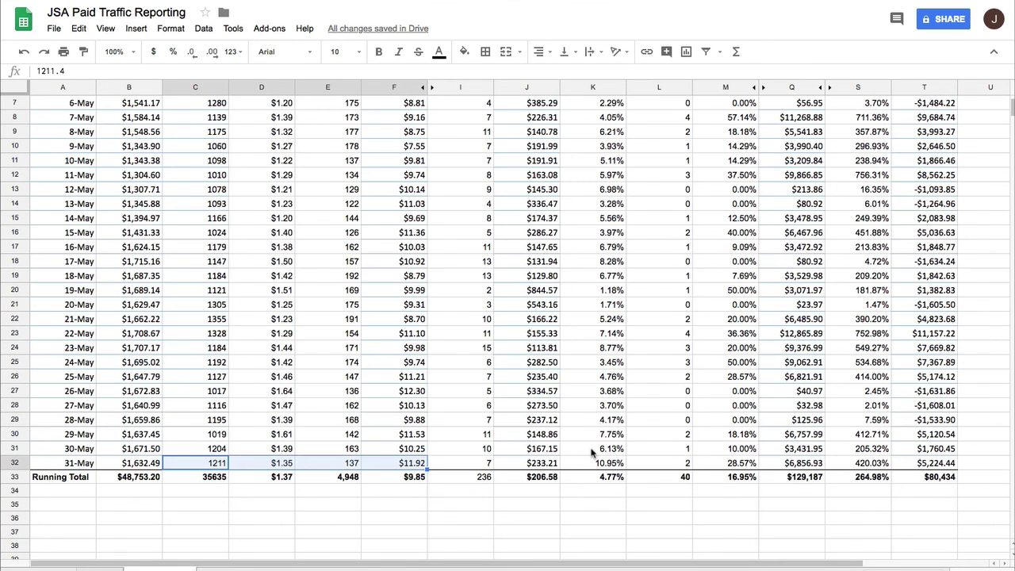
# - Select the blank cell beneath the Running Total's Total Revenue and review the daily revenue figures above it
pyautogui.click(785, 505)
pyautogui.scroll(3, 783, 503)
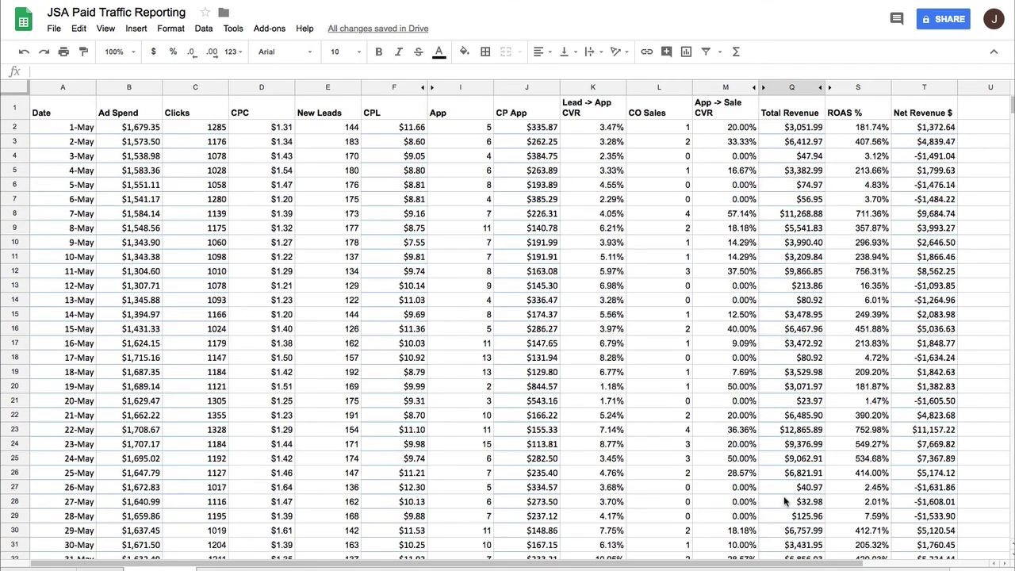
pyautogui.scroll(-3, 784, 496)
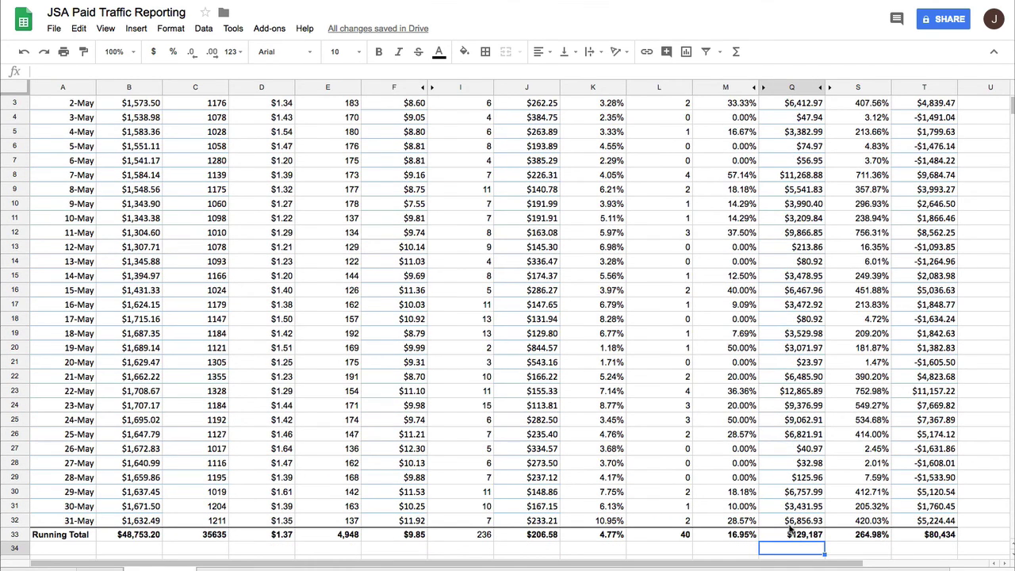